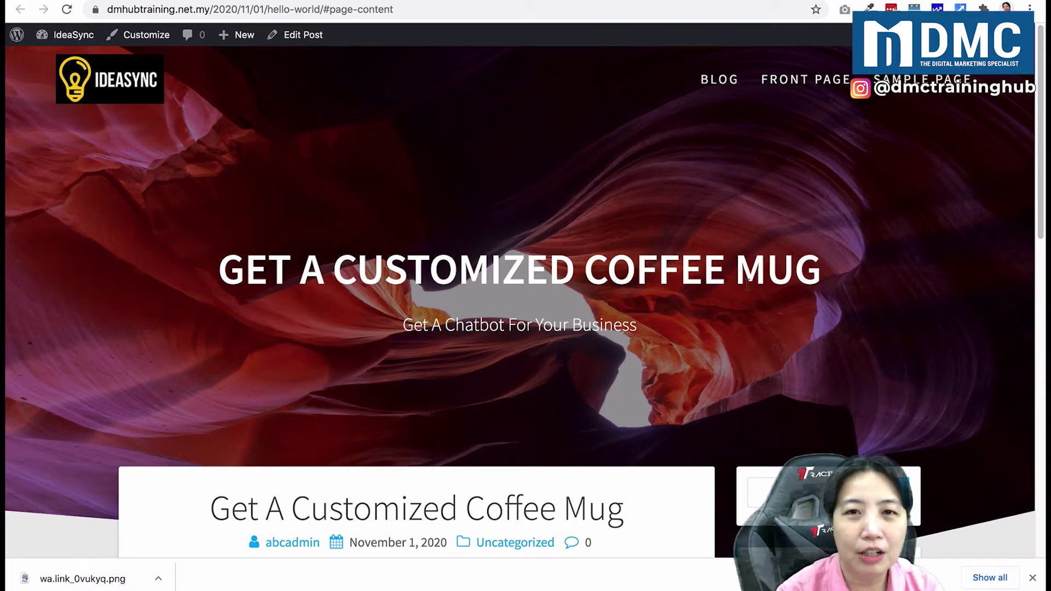
Step: Switch to the create.wa.link tab and scroll to the 'Create your link here' form
scroll(761, 289, "down", 3)
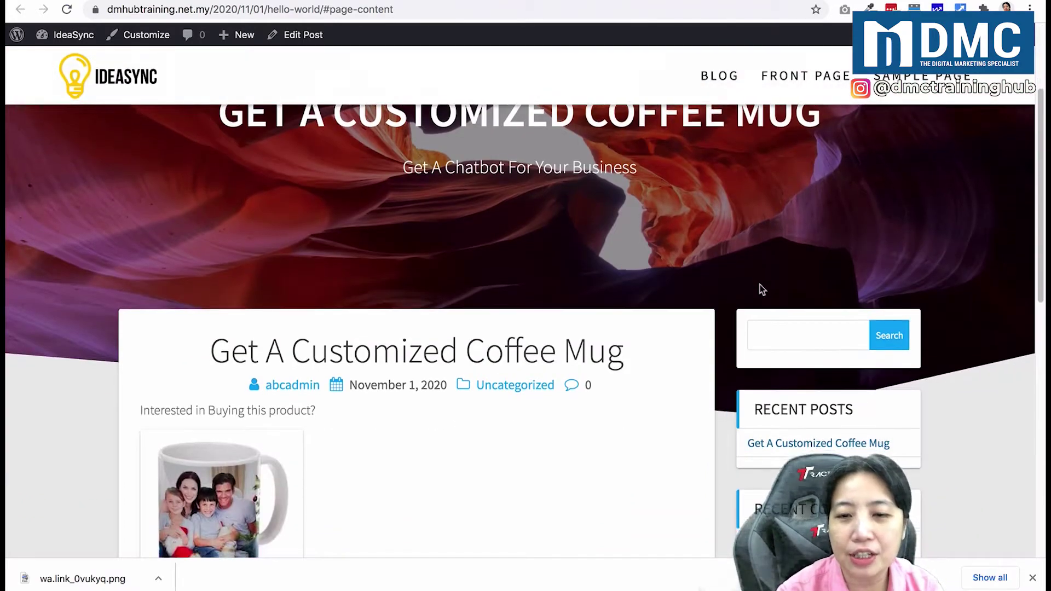
scroll(761, 289, "down", 3)
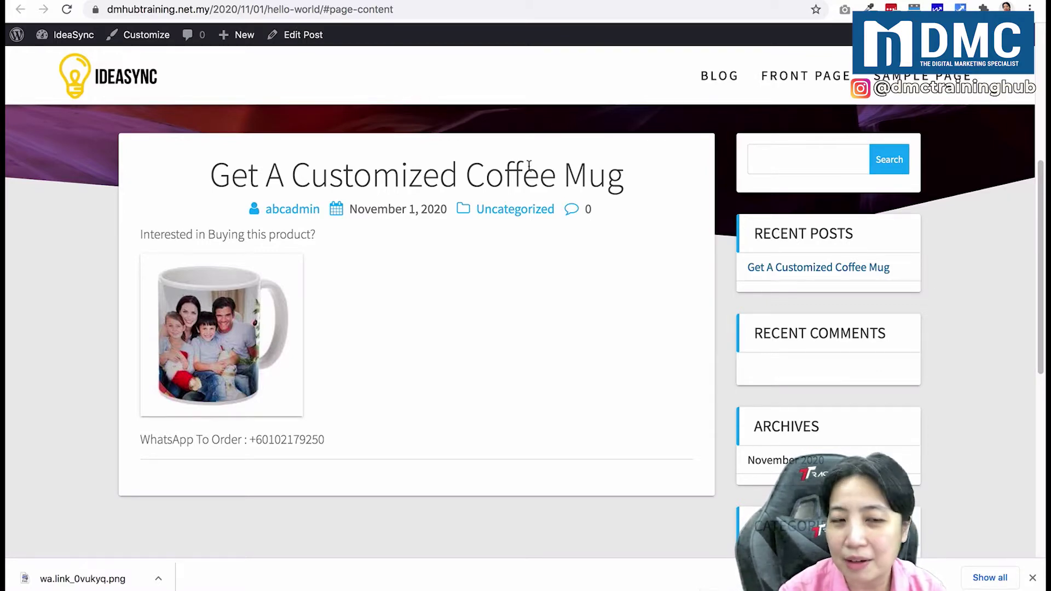
key("ctrl+Tab")
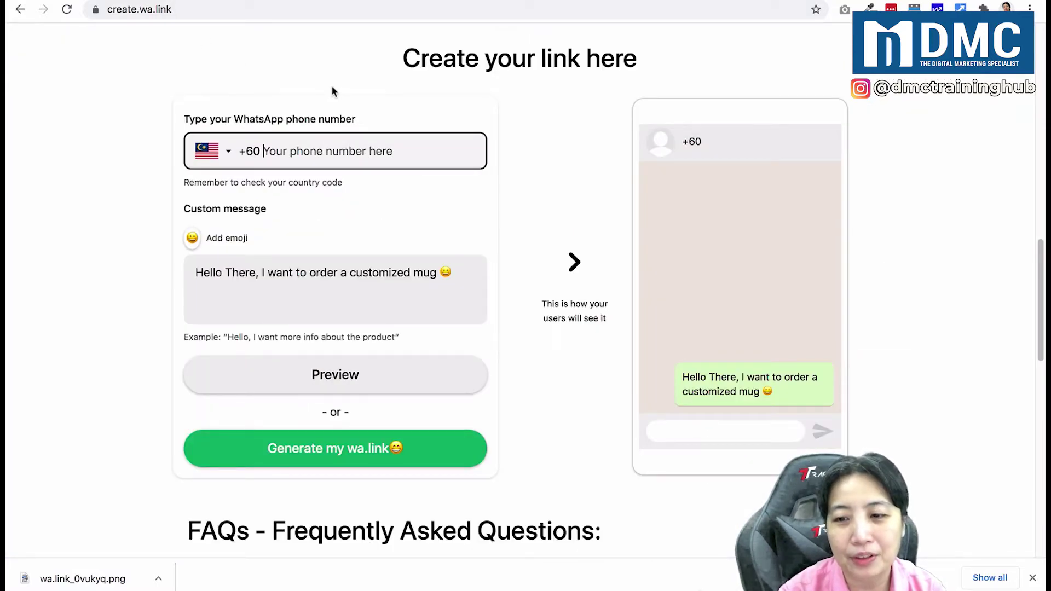
scroll(331, 85, "up", 15)
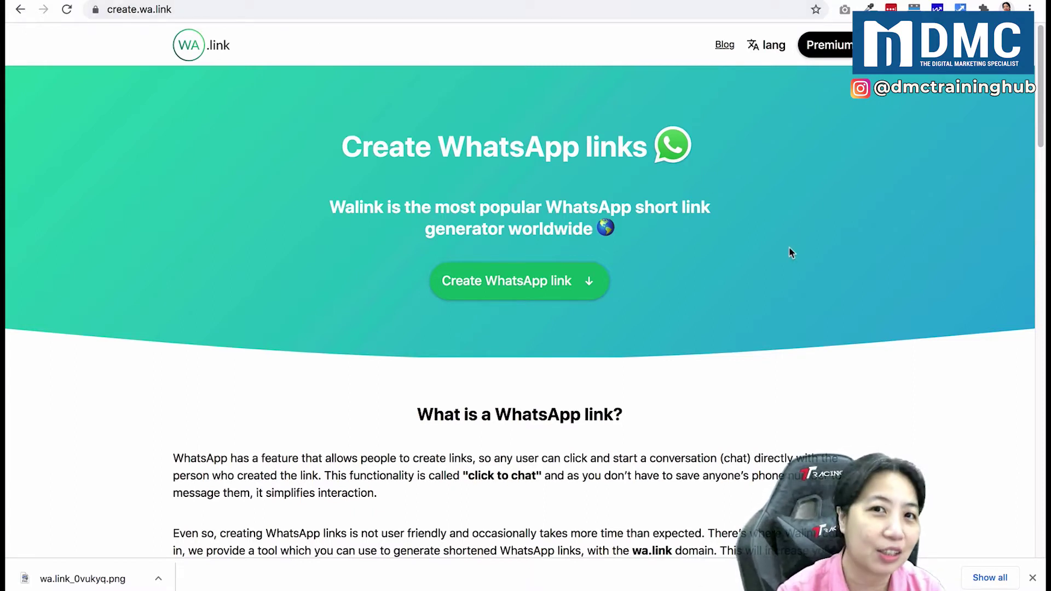
scroll(808, 269, "down", 10)
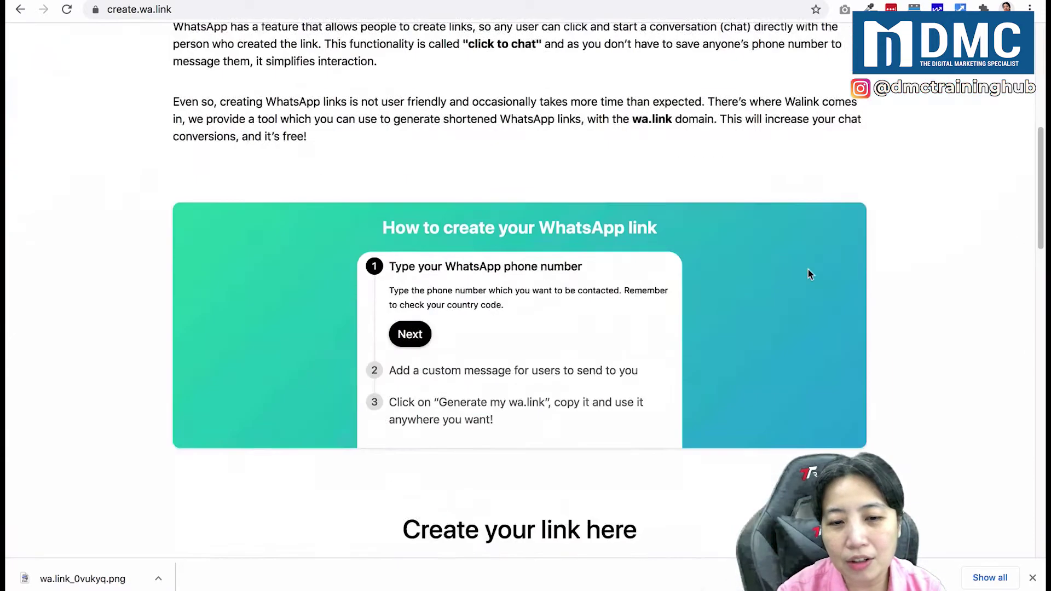
scroll(808, 271, "down", 4)
scroll(808, 271, "up", 2)
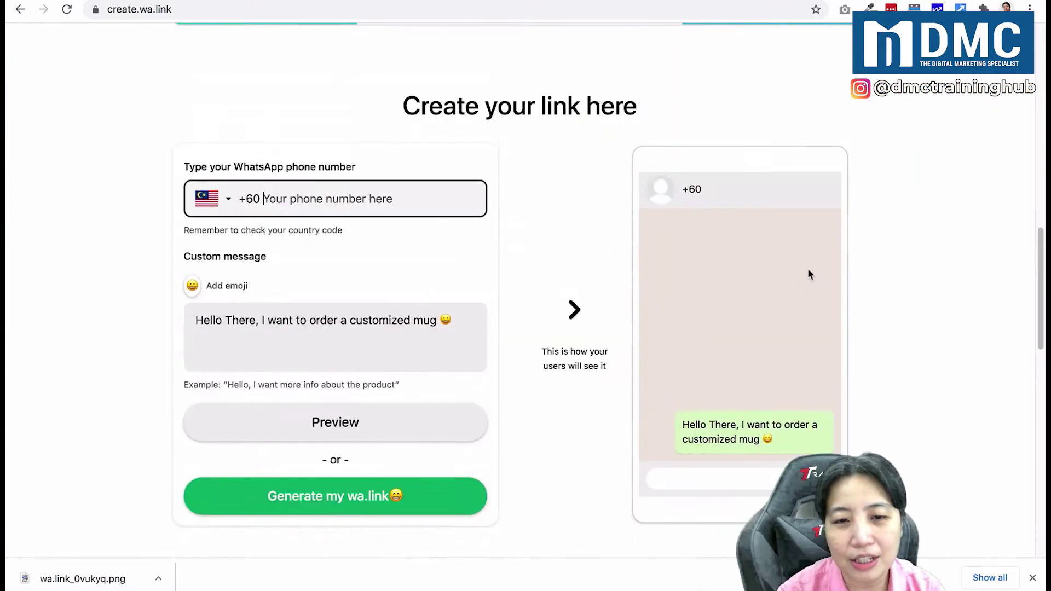
scroll(808, 272, "down", 1)
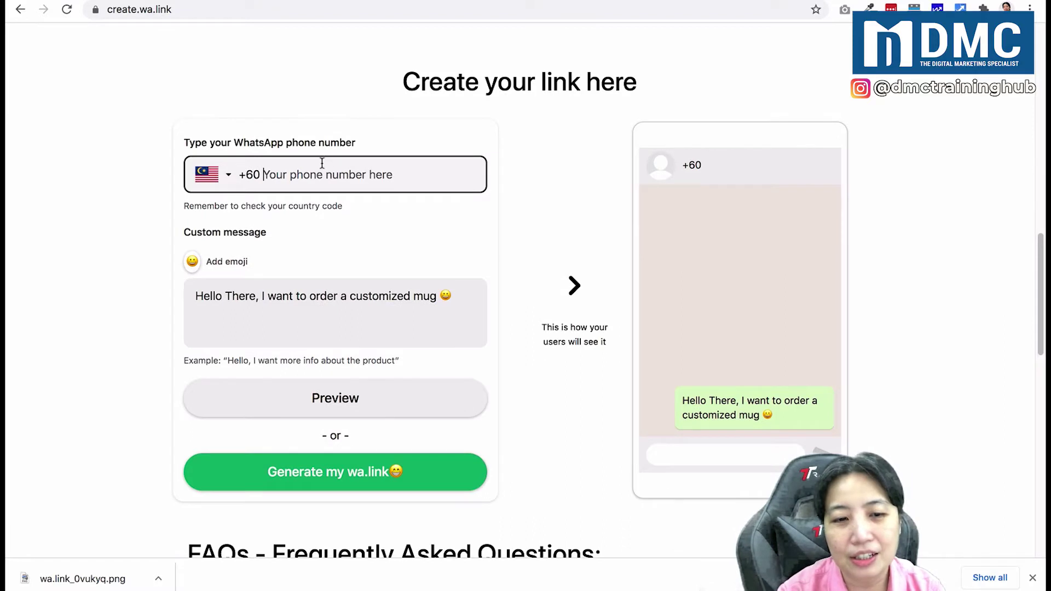
Step: Paste the business WhatsApp number into the phone number field
key("super+Tab")
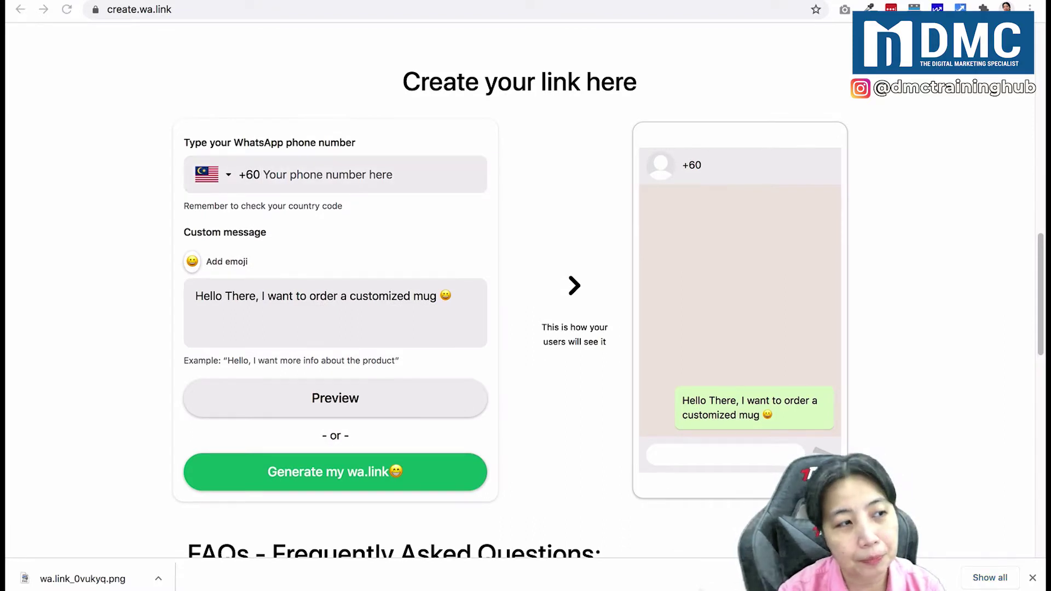
left_click(319, 171)
type("102179250")
key("super+Tab")
key("super+Tab")
Step: Check the mug order message with its smiley emoji and generate wa.link/m5lkv0
left_click(336, 293)
left_click(434, 290)
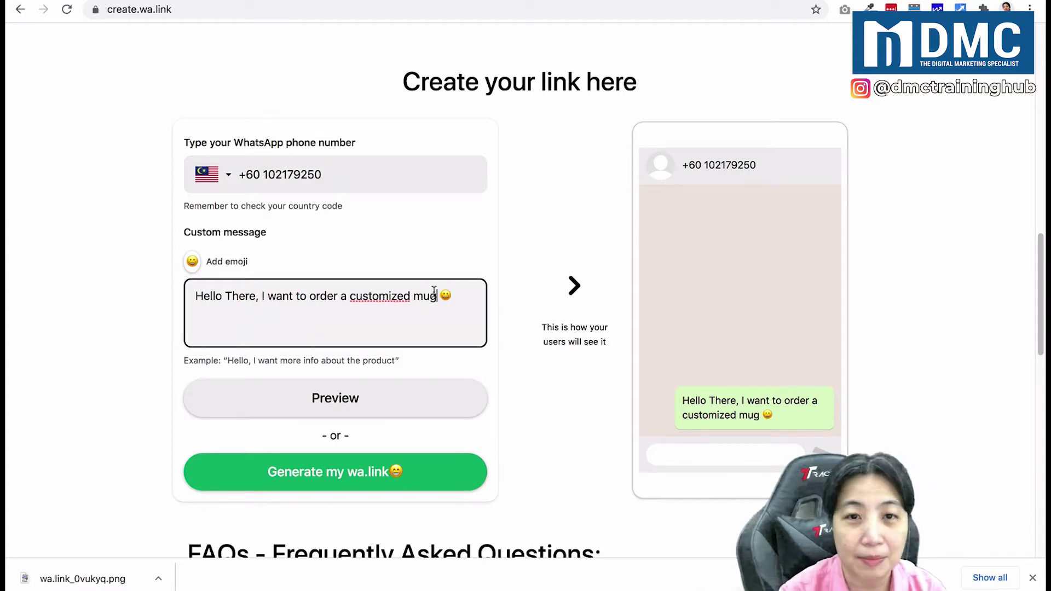
left_click_drag(438, 295, 454, 296)
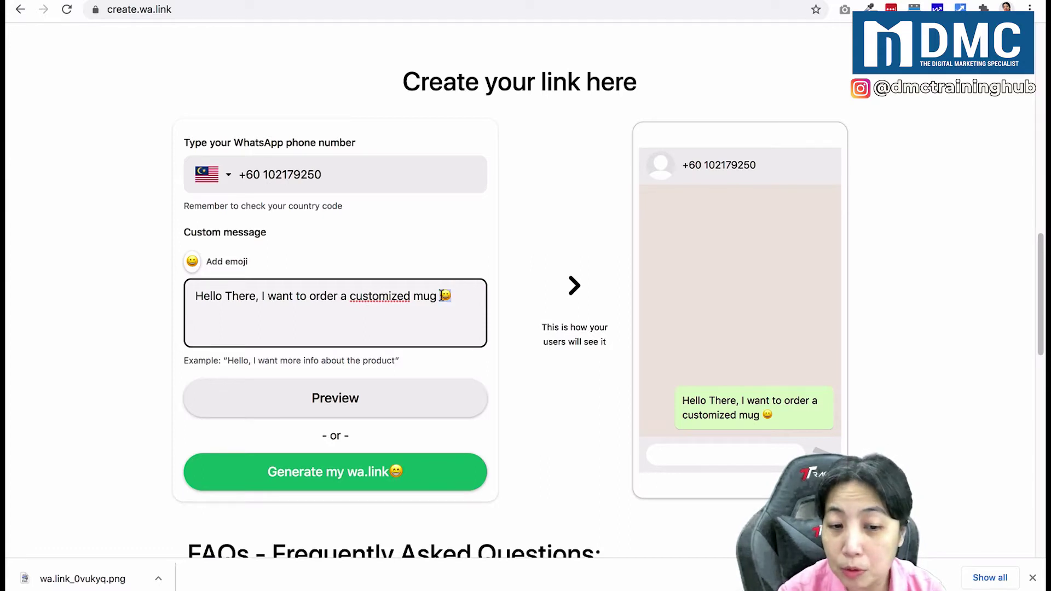
left_click(456, 297)
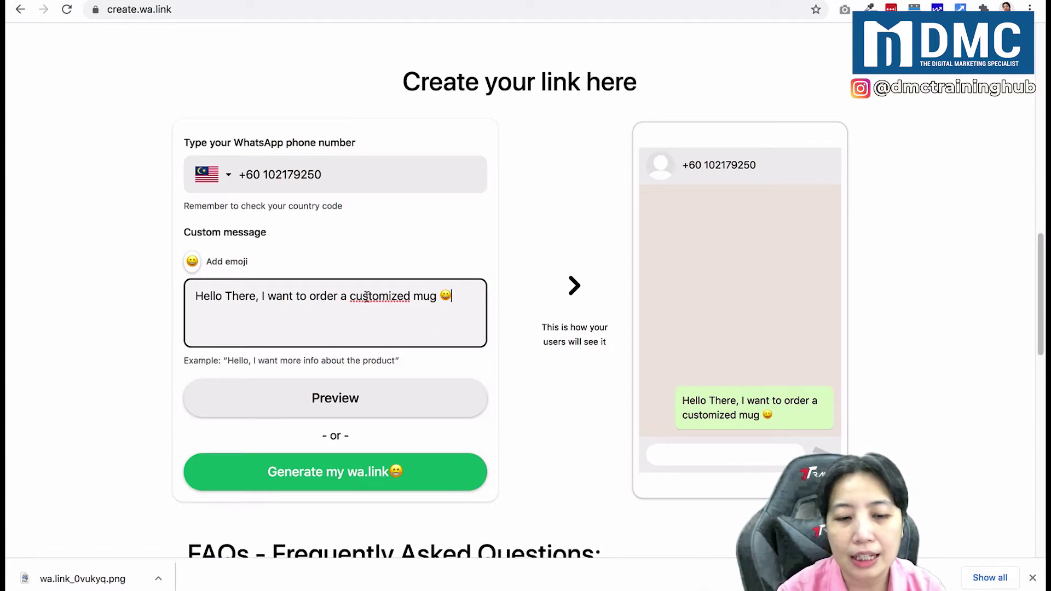
left_click(371, 484)
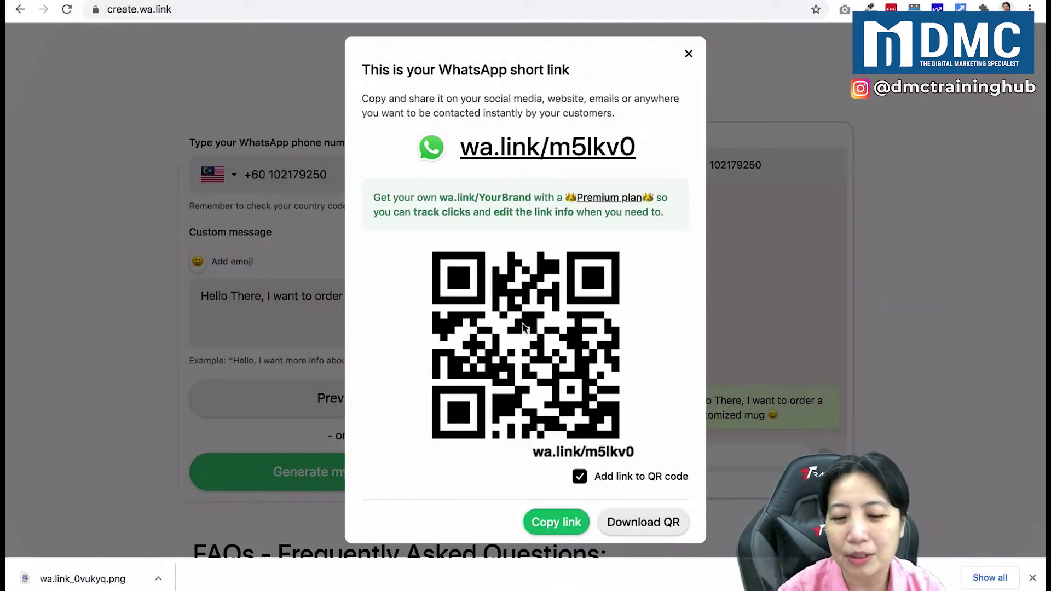
Step: Save the QR code as wa.link_m5lkv0.png in demo whatsapp QR Code, then copy the short link
left_click(646, 524)
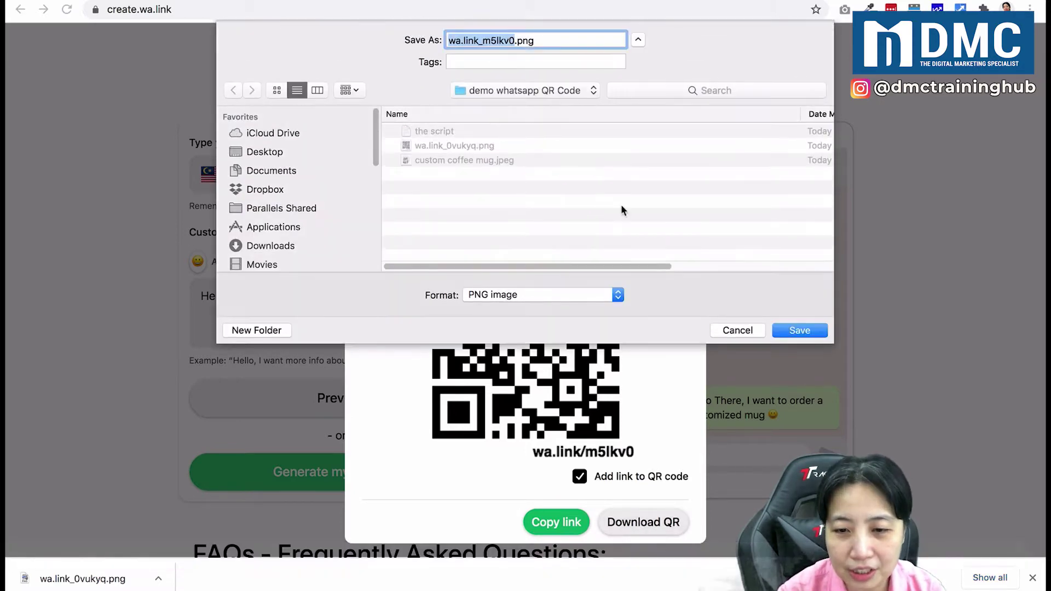
left_click(798, 329)
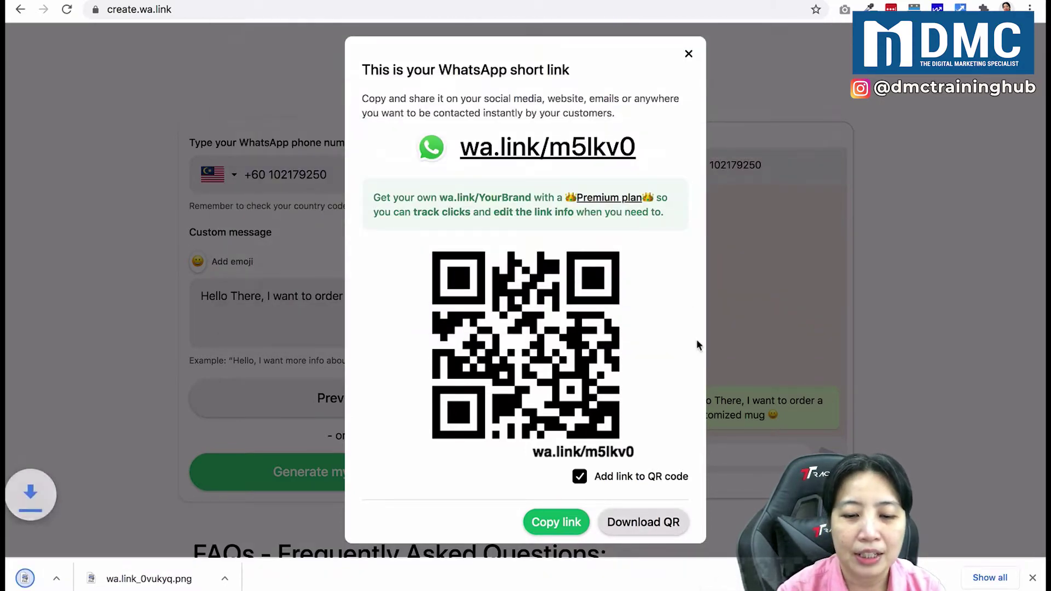
left_click(569, 522)
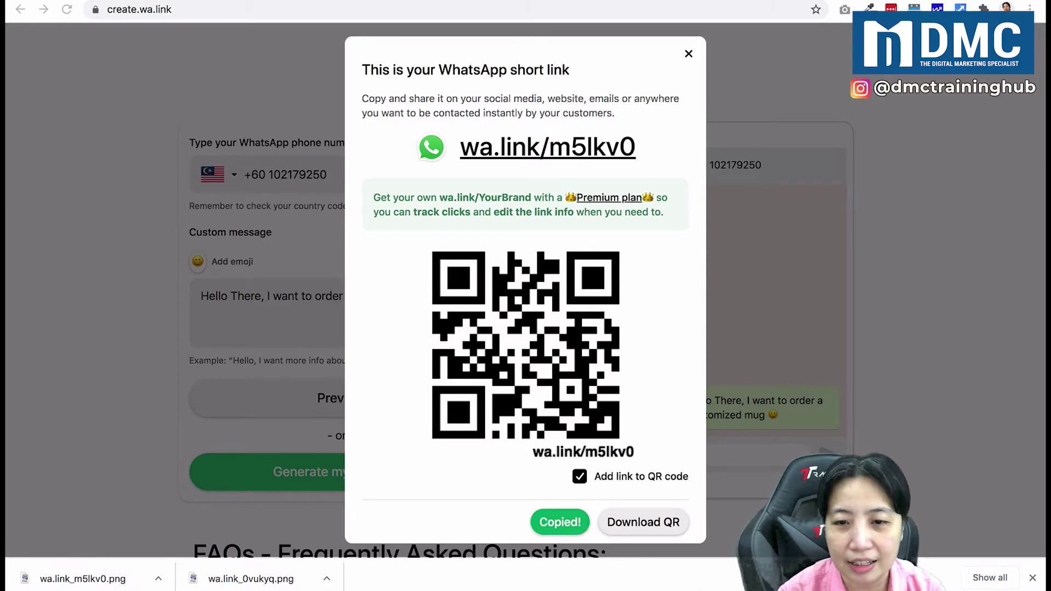
key("super+v")
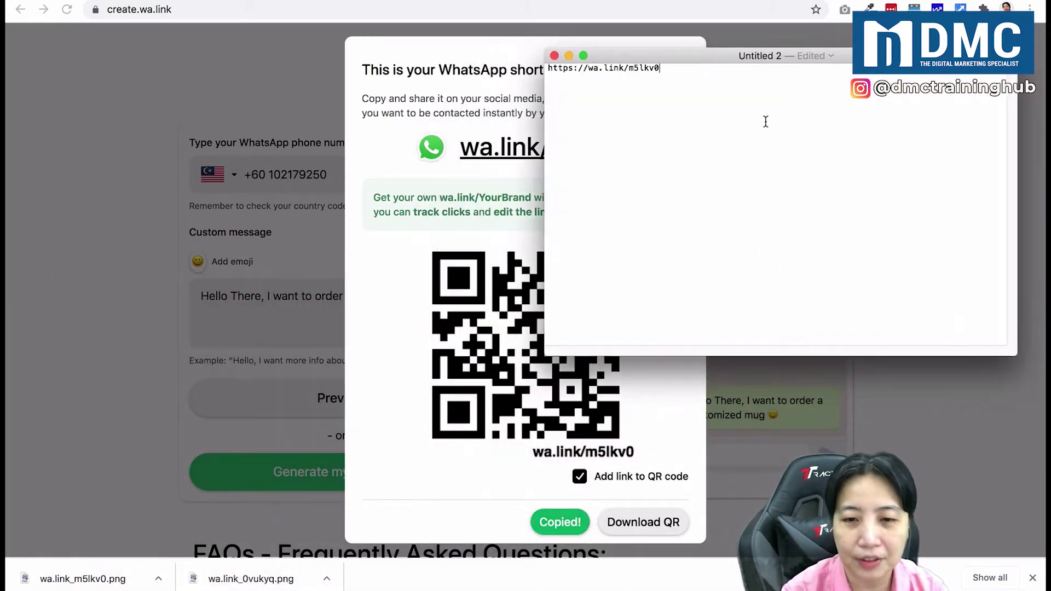
scroll(766, 125, "right", 5)
scroll(765, 127, "left", 5)
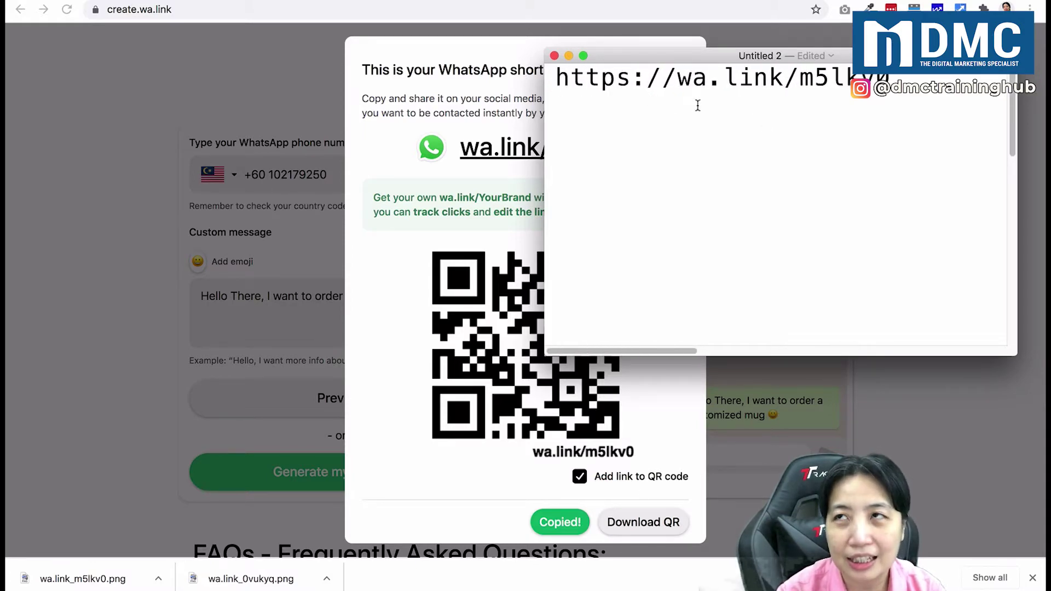
left_click_drag(712, 49, 717, 98)
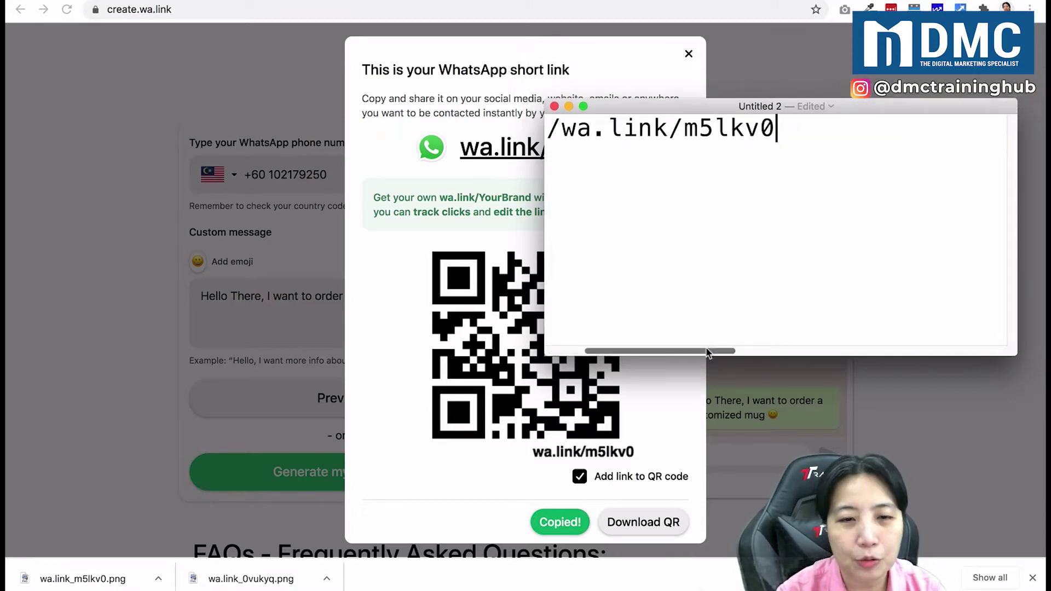
left_click_drag(670, 351, 632, 353)
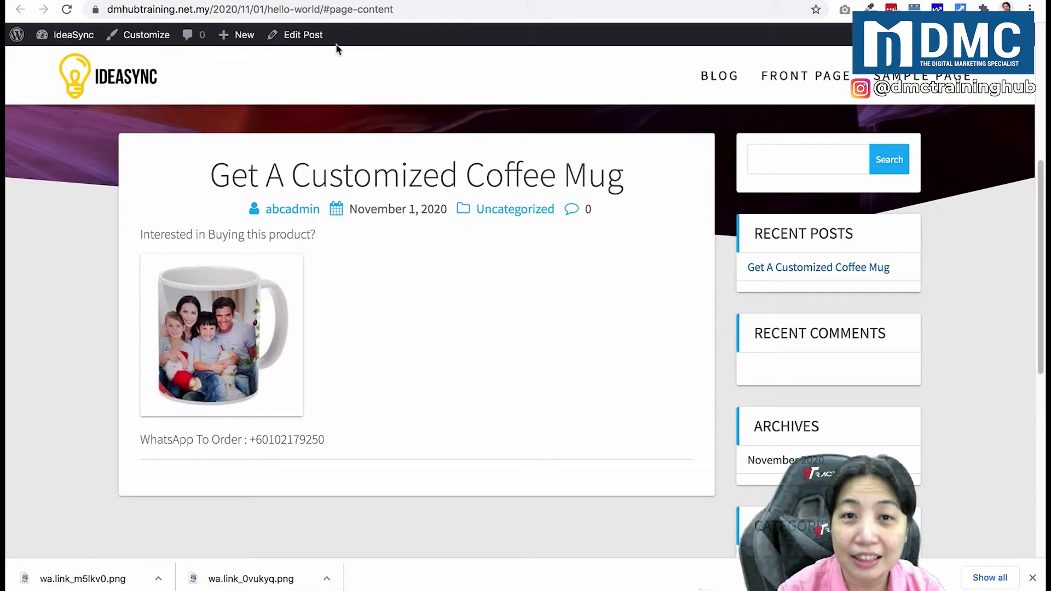
Step: Open the 'Get A Customized Coffee Mug' post in the editor and select the WhatsApp To Order line
left_click(312, 42)
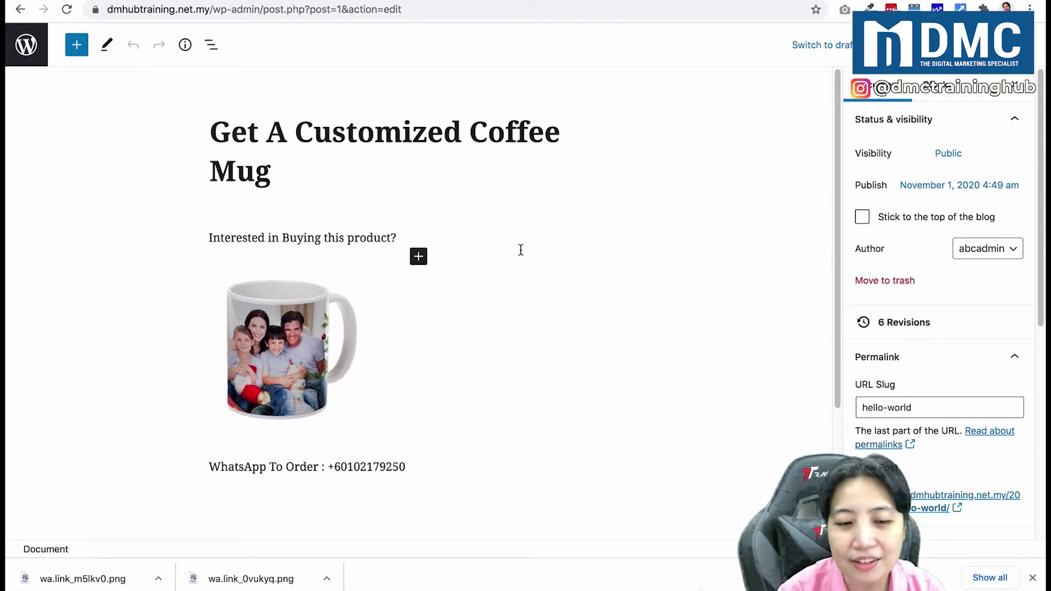
scroll(529, 310, "down", 5)
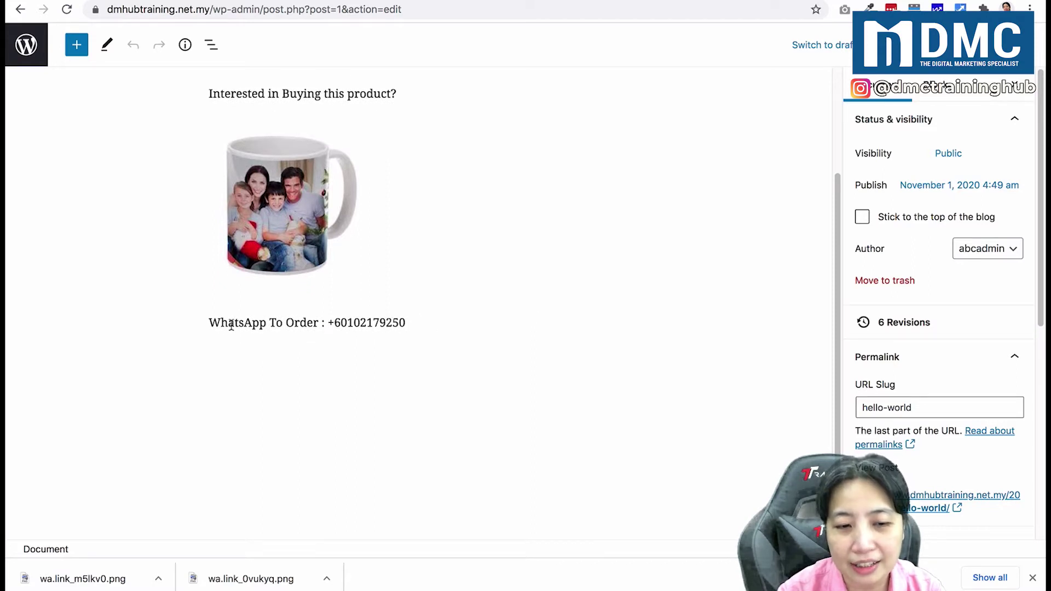
left_click_drag(207, 322, 410, 324)
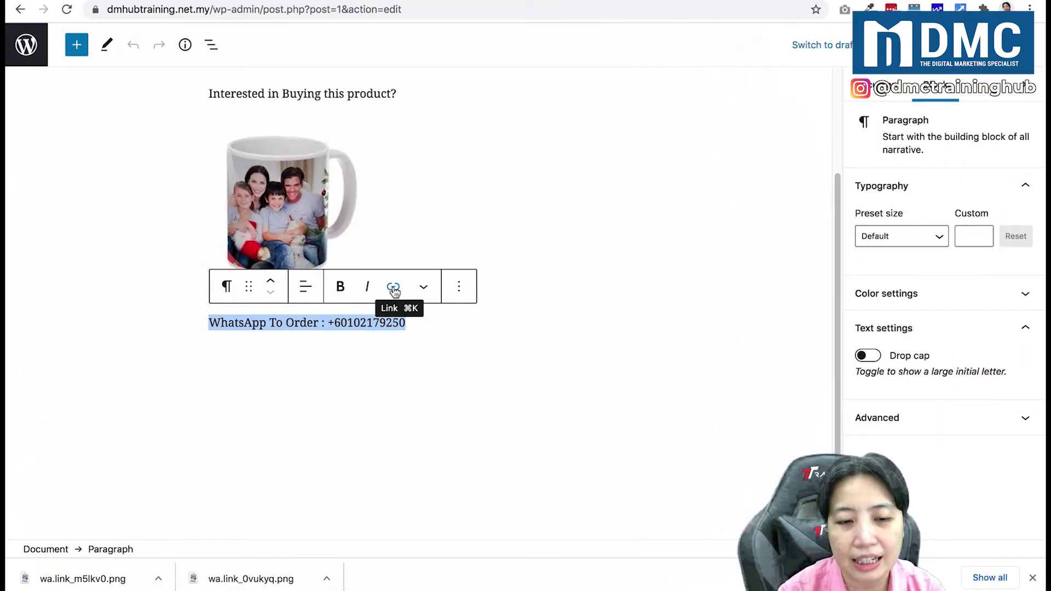
left_click(395, 291)
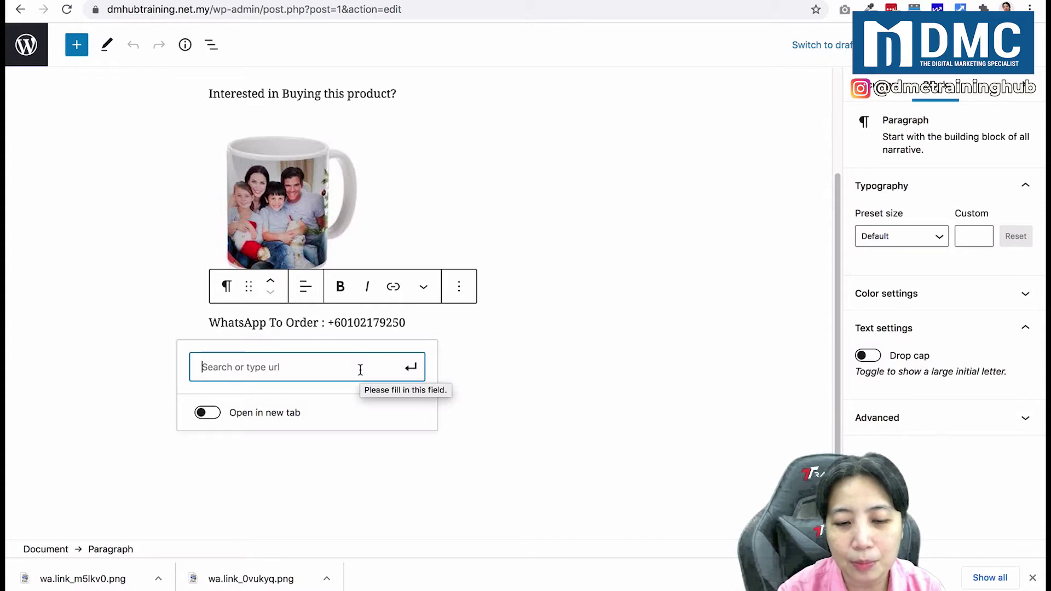
mouse_move(684, 572)
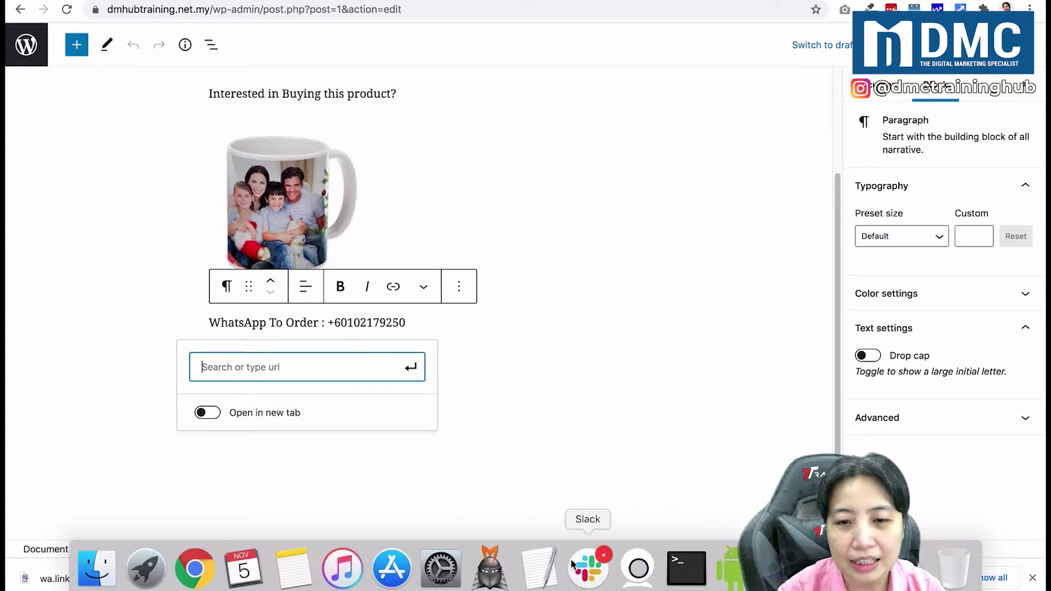
left_click(540, 568)
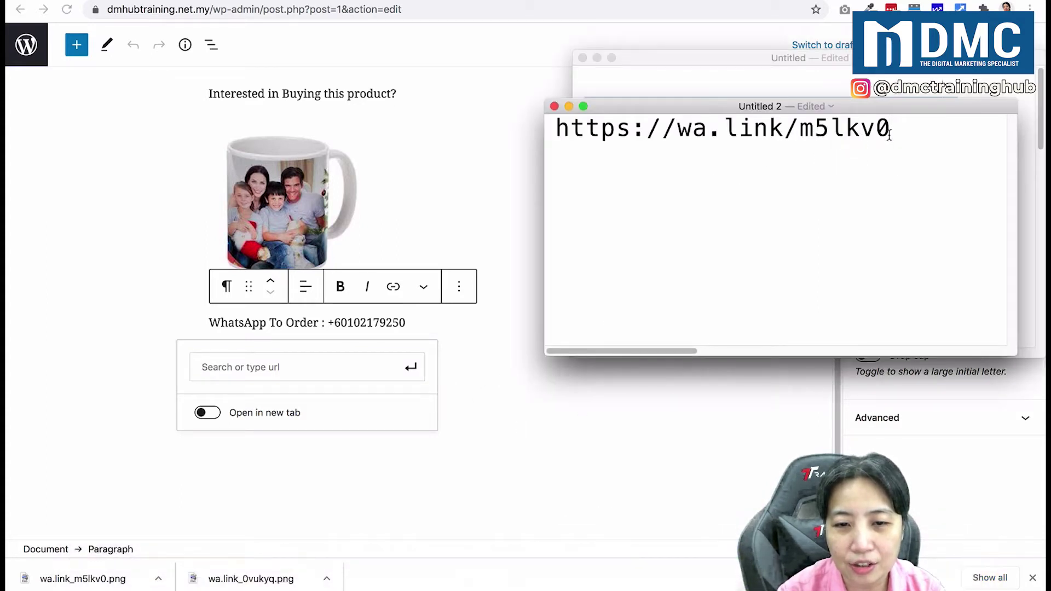
left_click_drag(595, 152, 557, 137)
right_click(604, 125)
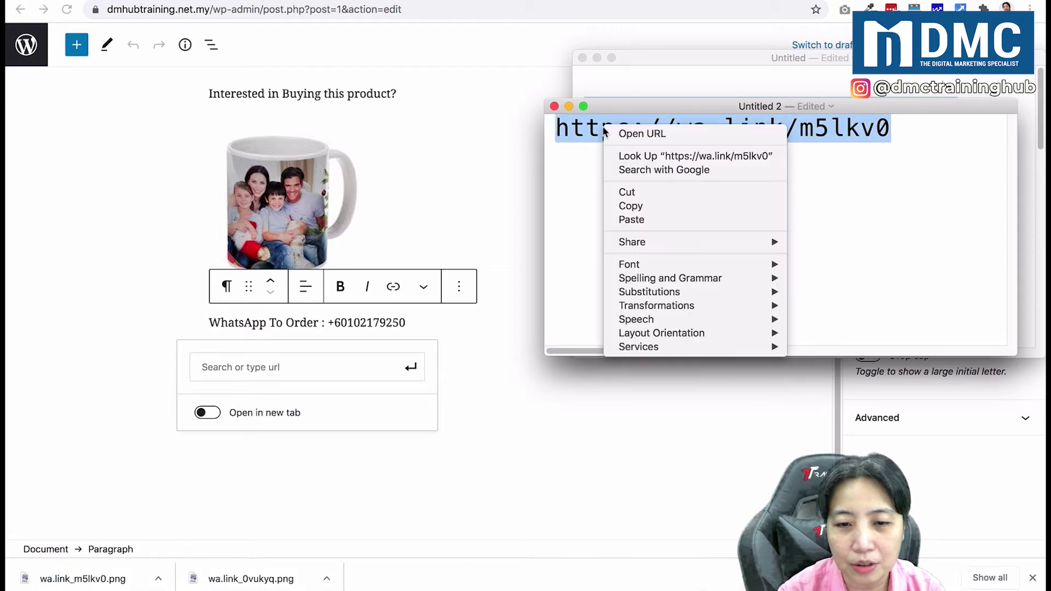
left_click(630, 206)
Step: Paste the URL as the link address, apply it, and start a new paragraph below
left_click(248, 376)
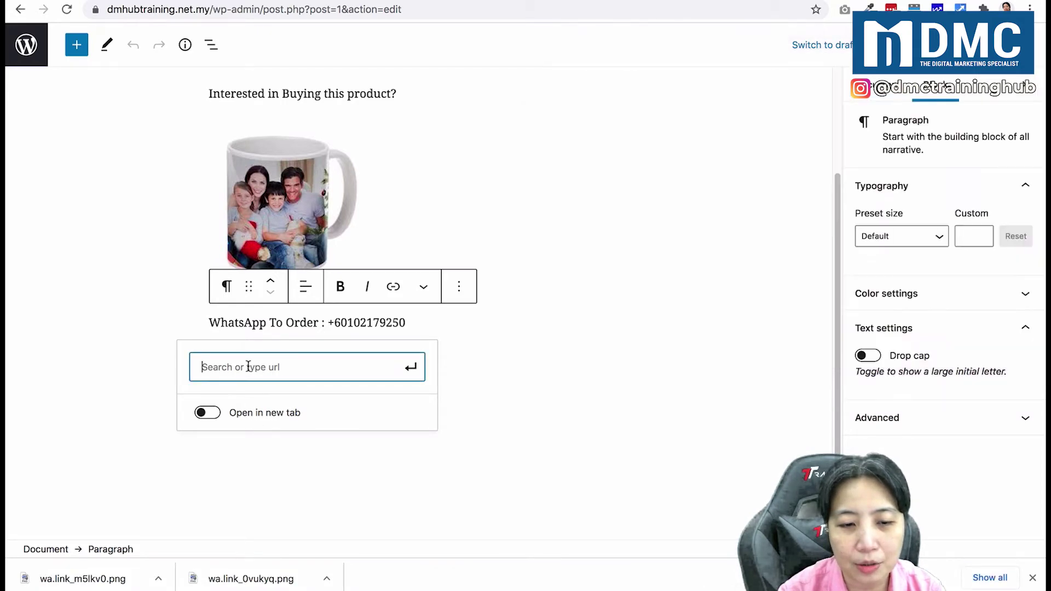
right_click(251, 367)
left_click(296, 435)
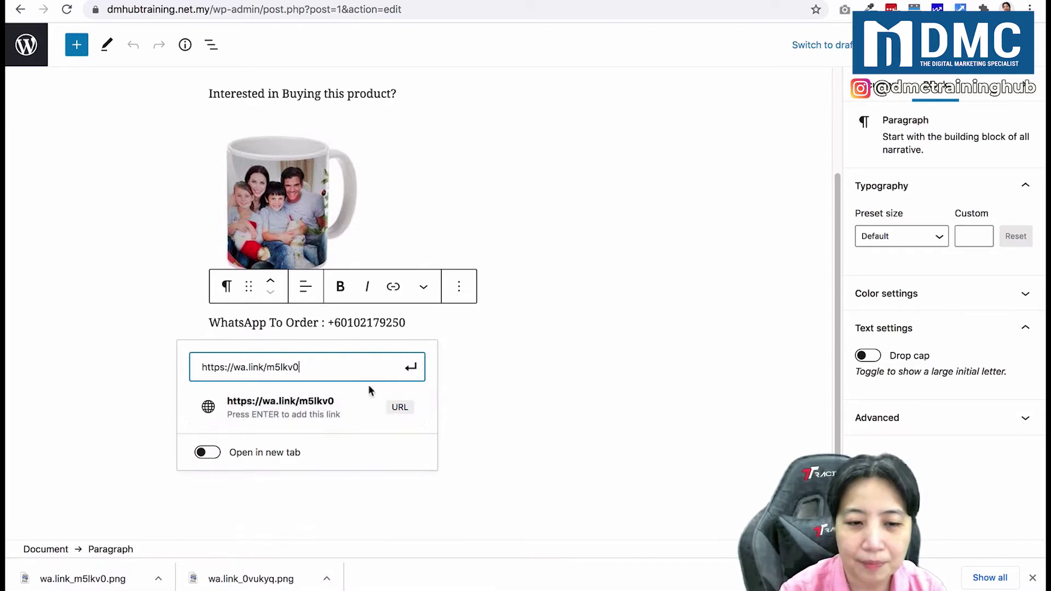
key("Return")
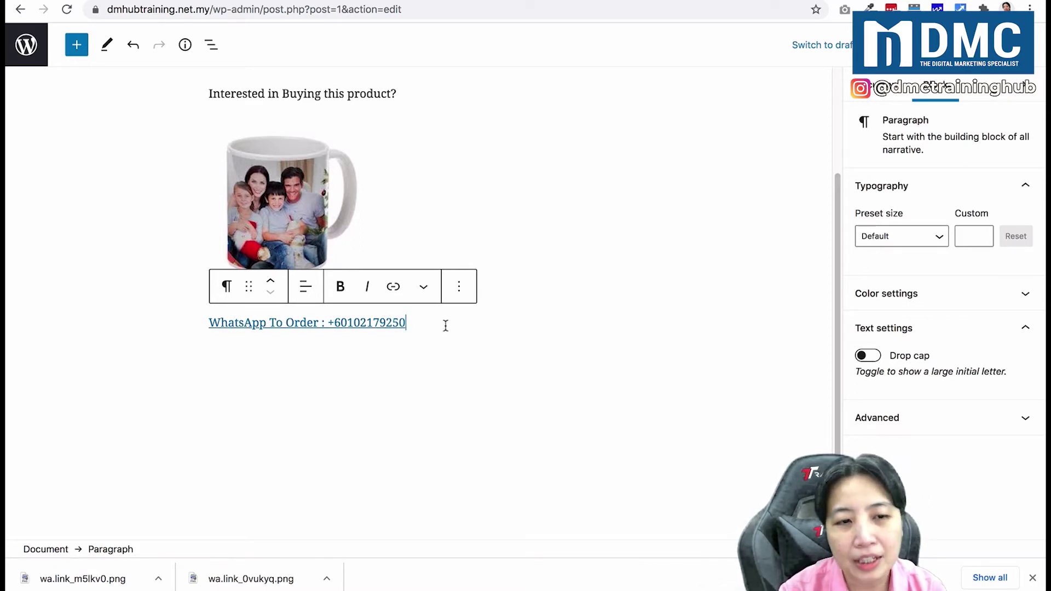
key("Return")
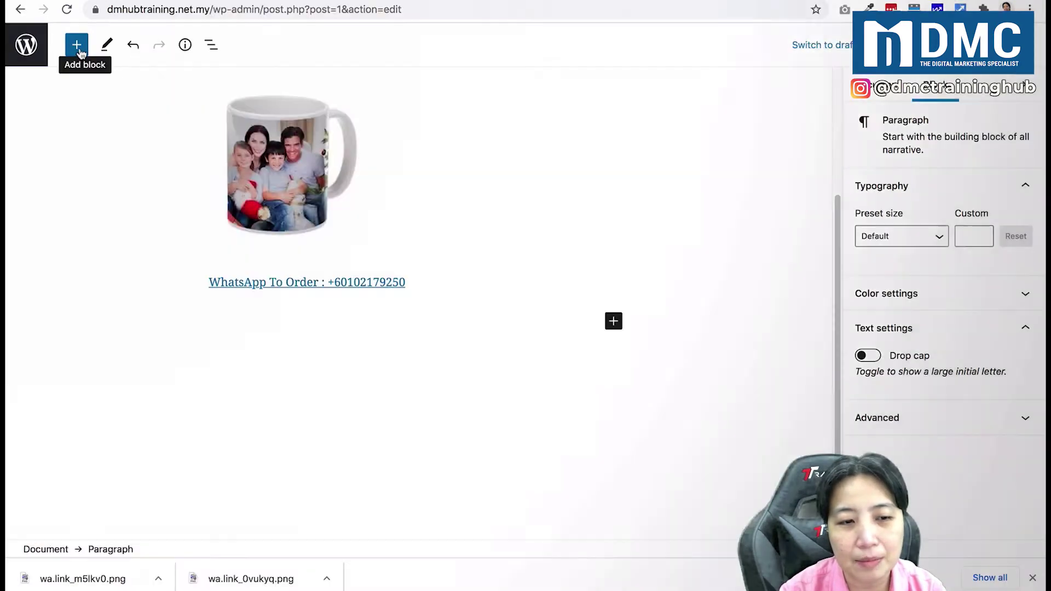
Step: Add an Image block below the link and upload wa.link_m5lkv0.png into it
left_click(82, 50)
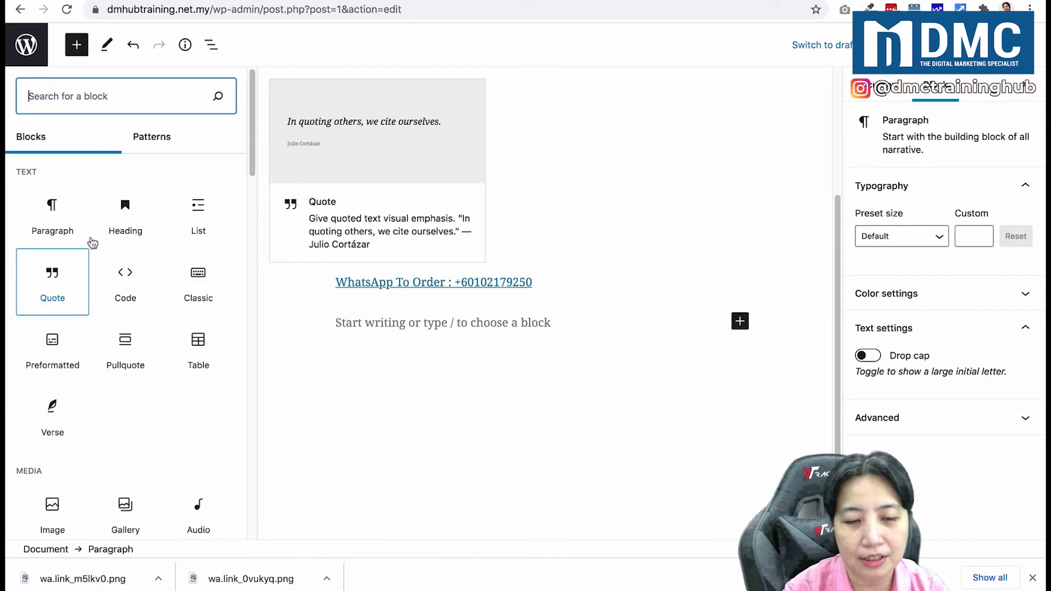
type("image")
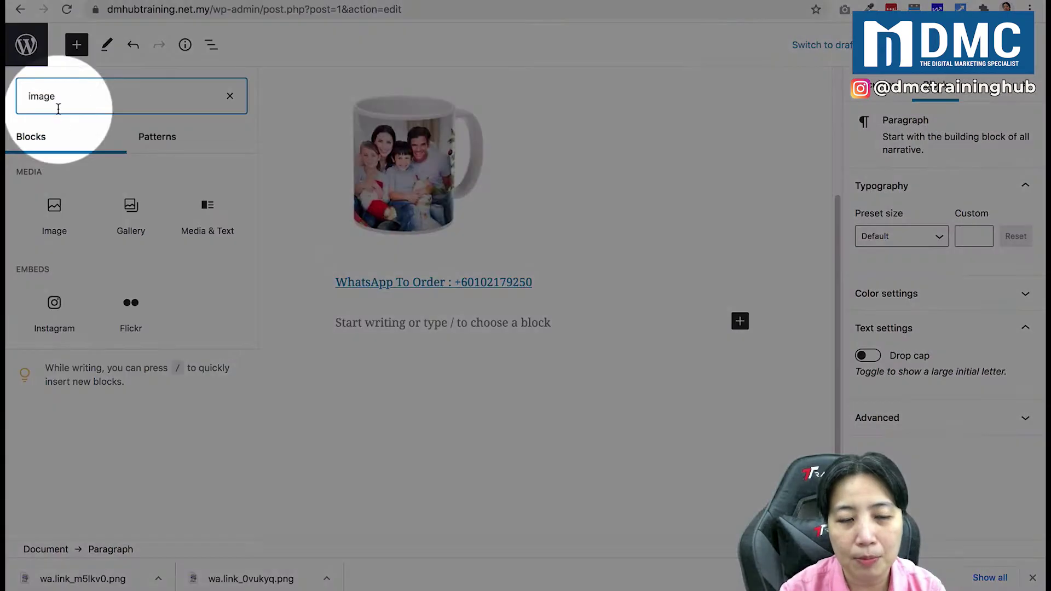
mouse_move(55, 213)
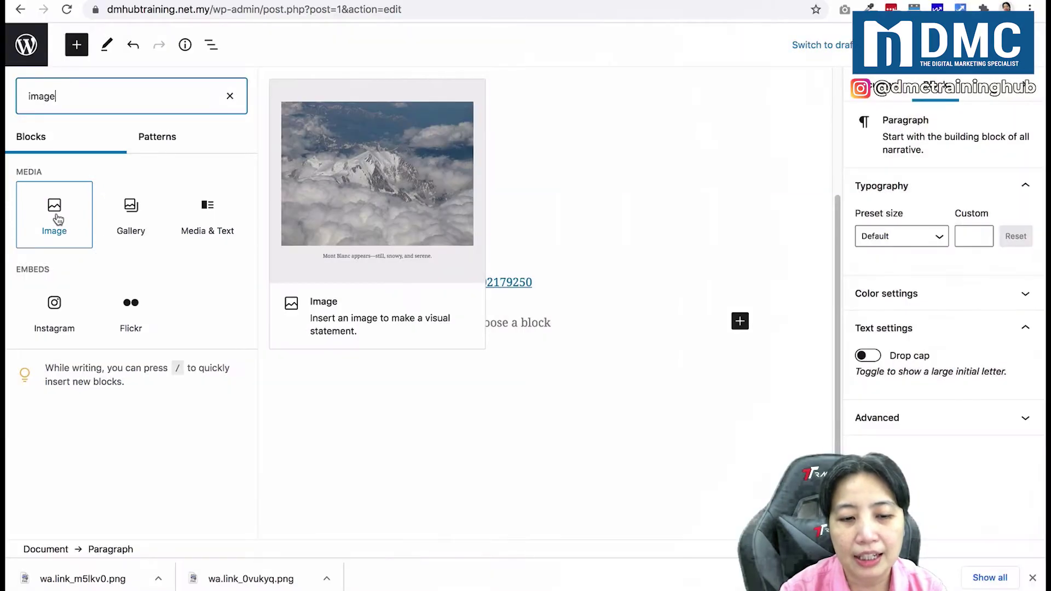
left_click(56, 218)
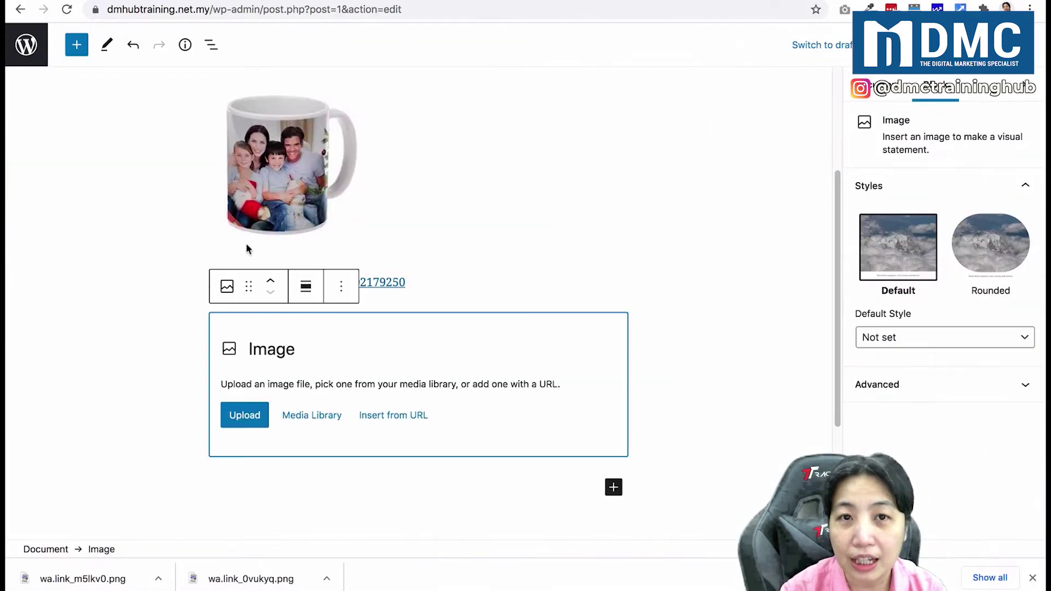
left_click(257, 421)
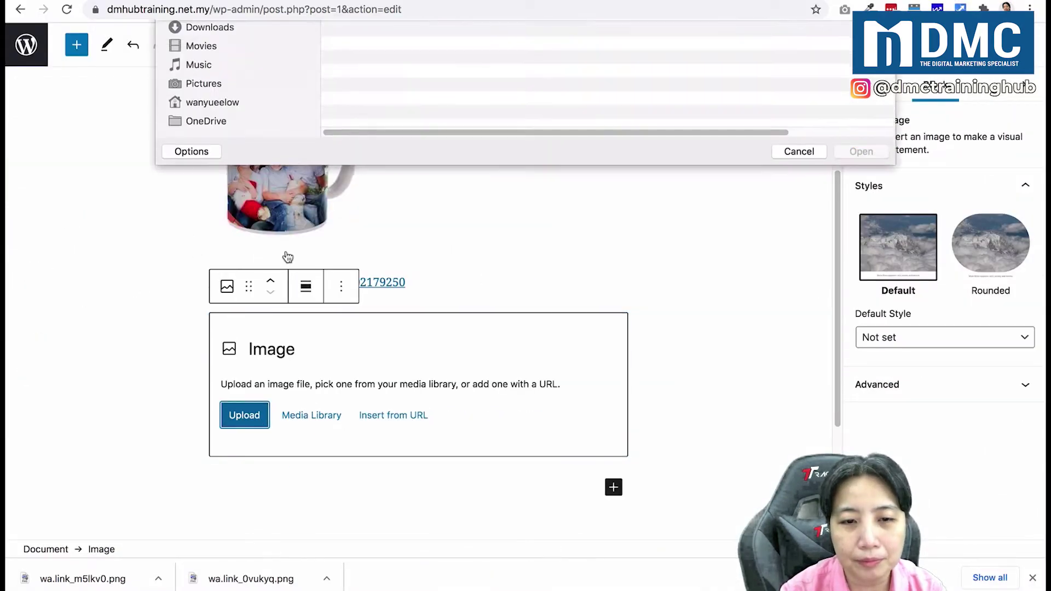
double_click(419, 73)
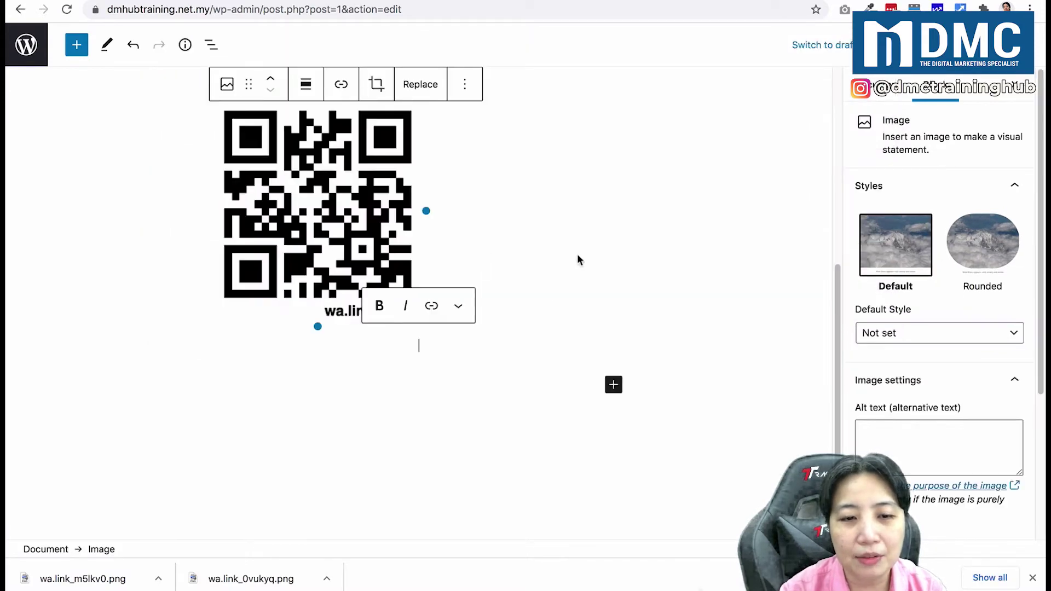
scroll(578, 257, "up", 2)
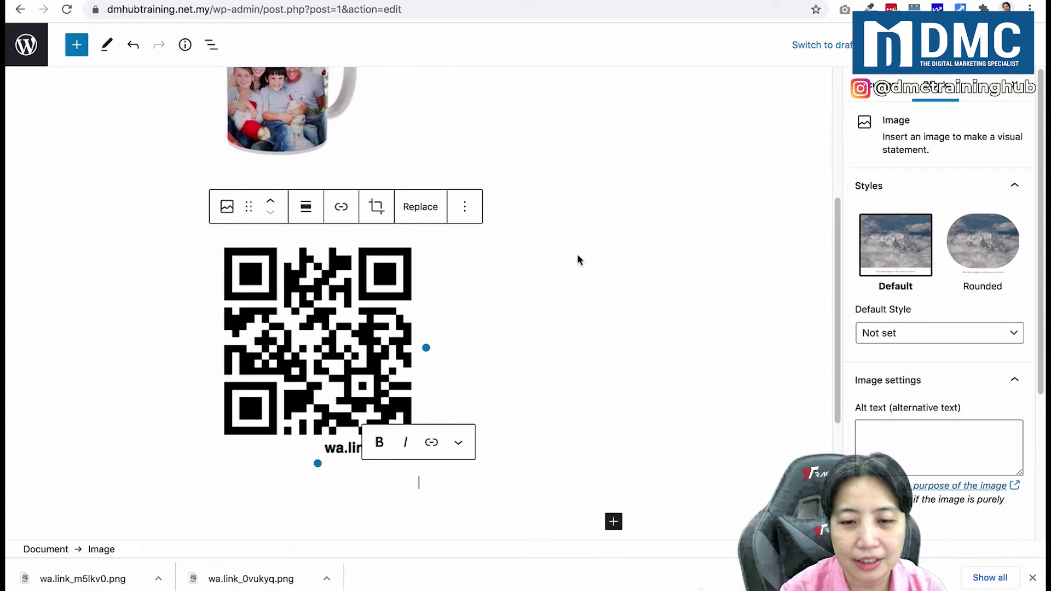
left_click(630, 264)
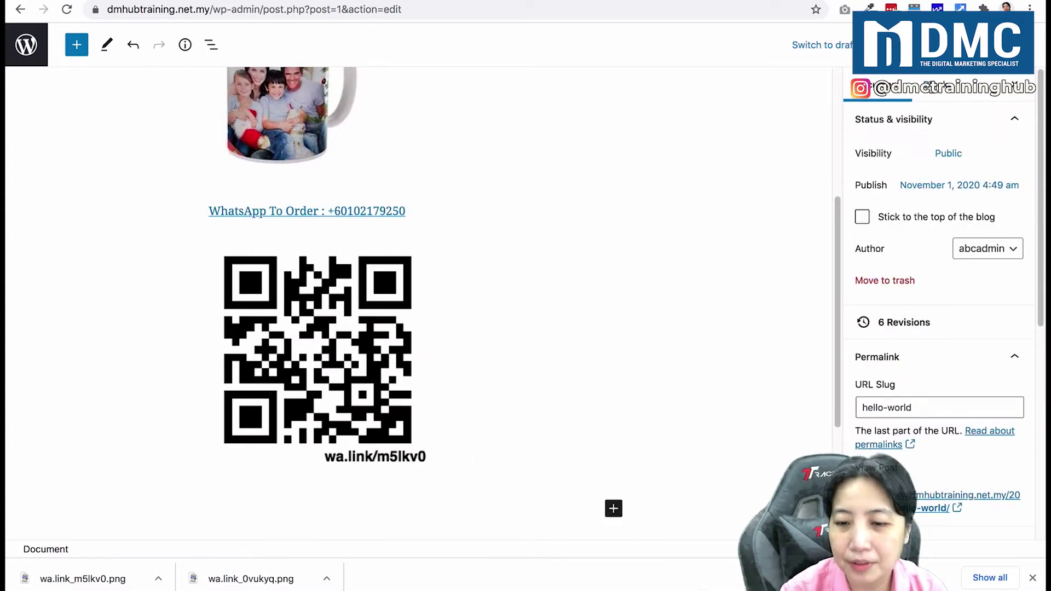
Step: Update the post and view the live page down to the linked order line and QR code
key("ctrl+s")
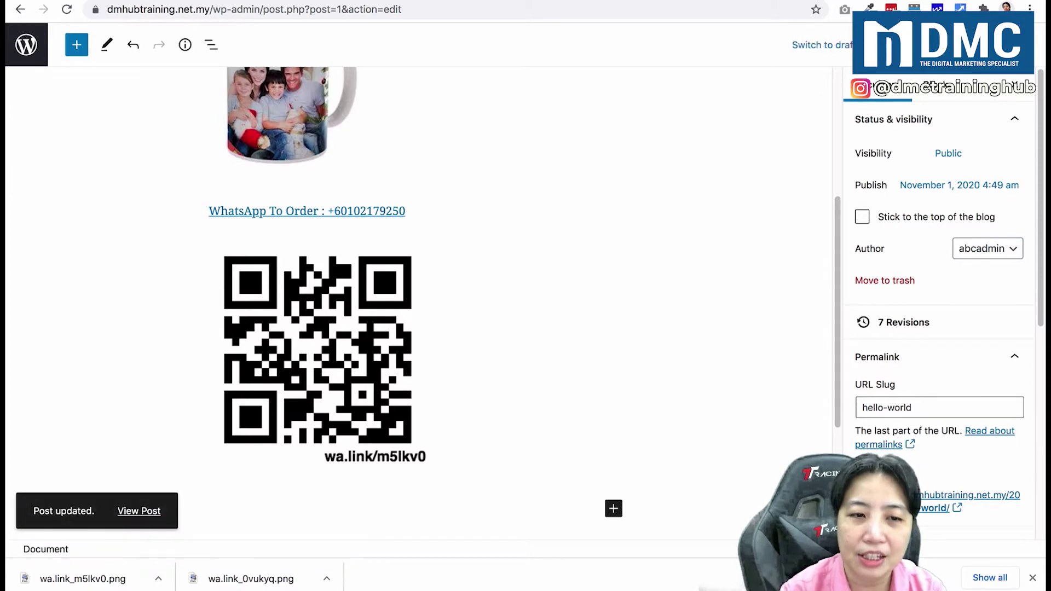
left_click(929, 498)
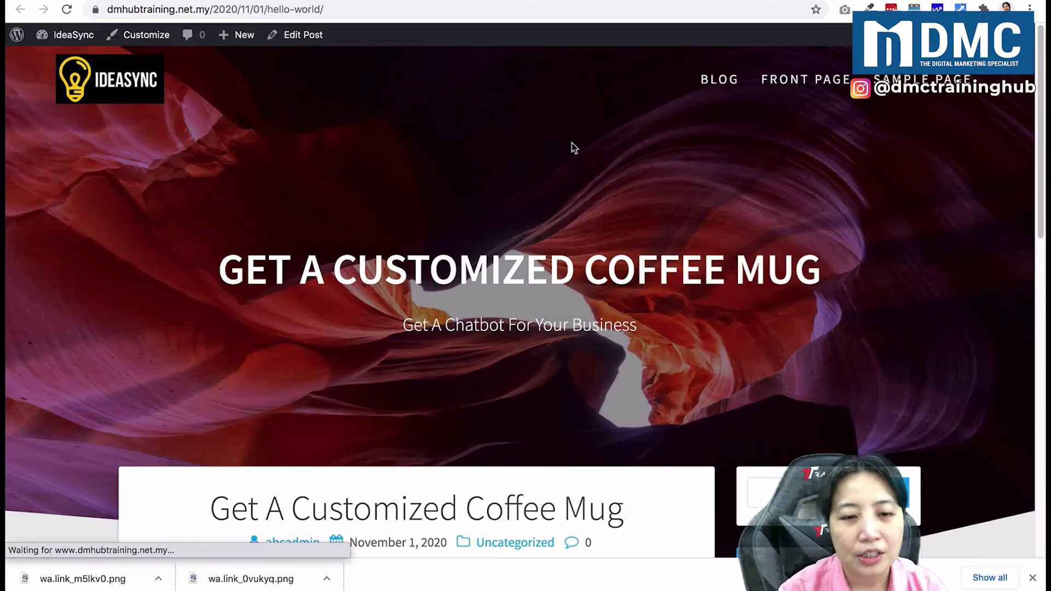
scroll(655, 274, "down", 3)
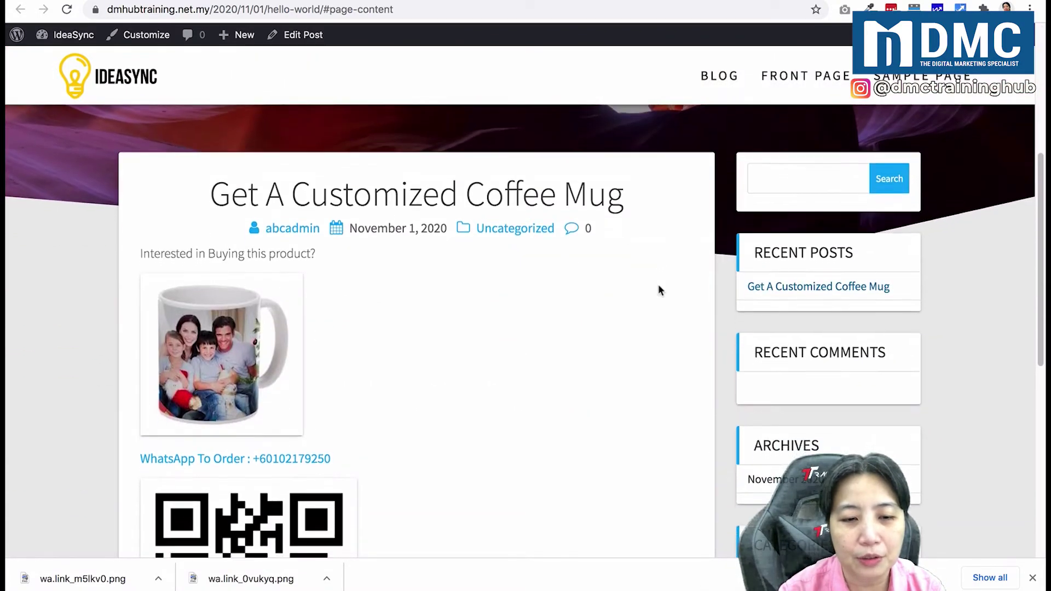
scroll(658, 285, "down", 3)
scroll(658, 285, "down", 1)
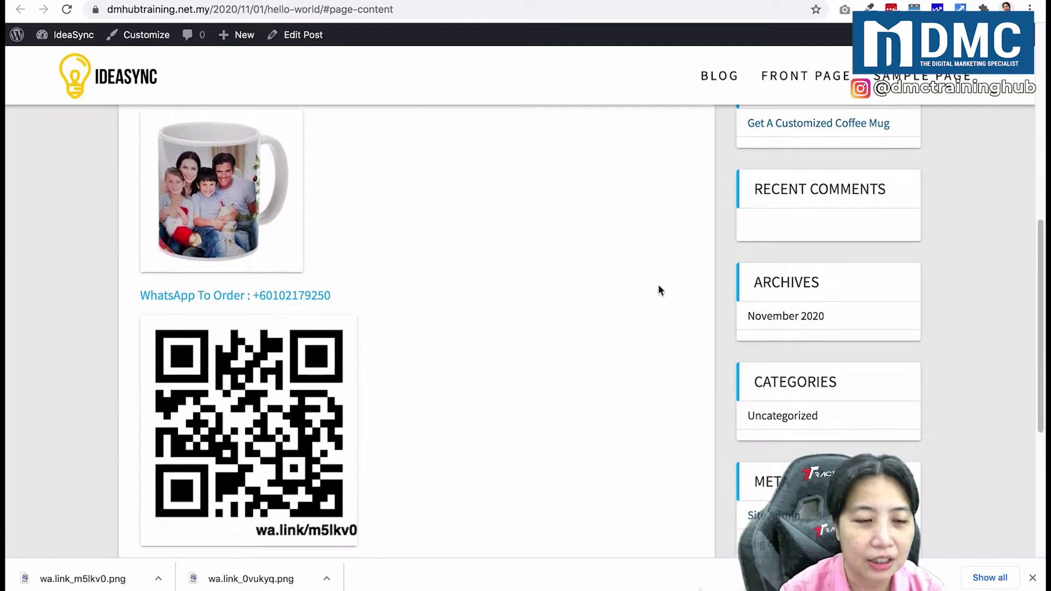
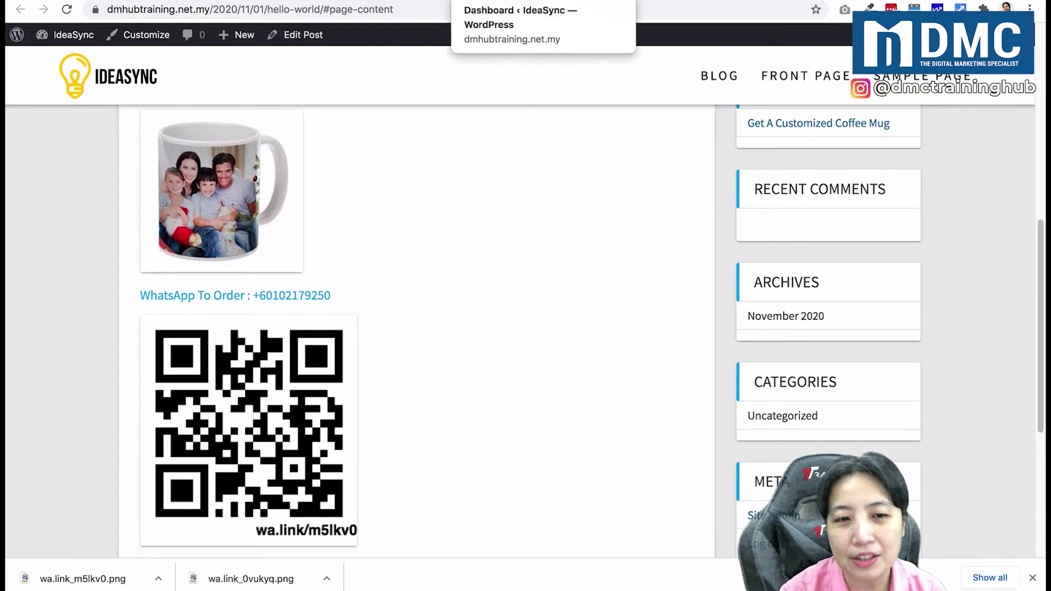
Step: Visit the IdeaSync site from the Dashboard, check its footer contact boxes, then launch the Customizer
left_click(515, 0)
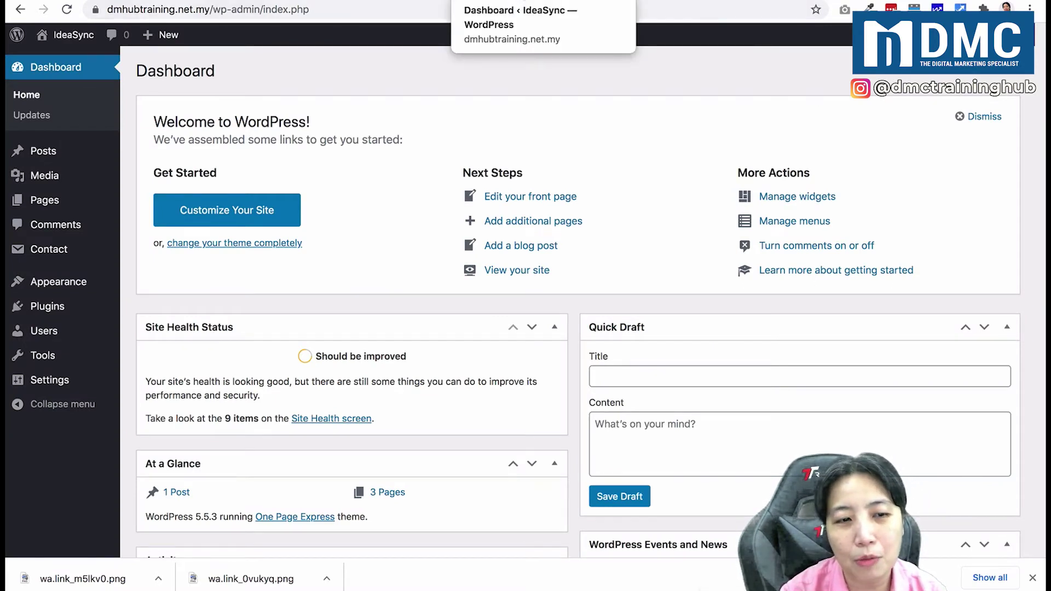
left_click(69, 36)
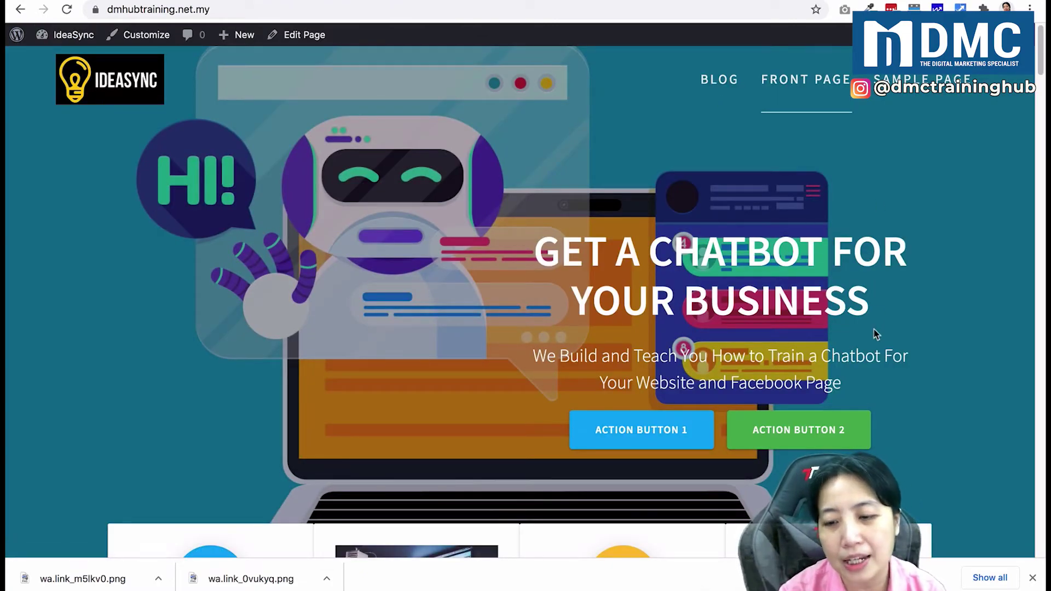
scroll(874, 329, "down", 20)
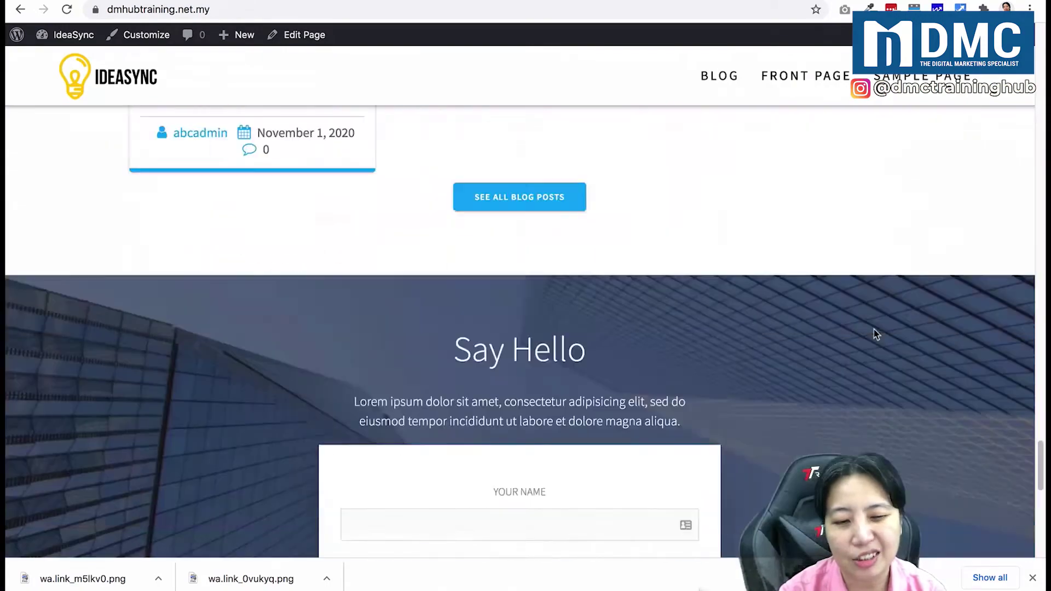
scroll(874, 329, "down", 9)
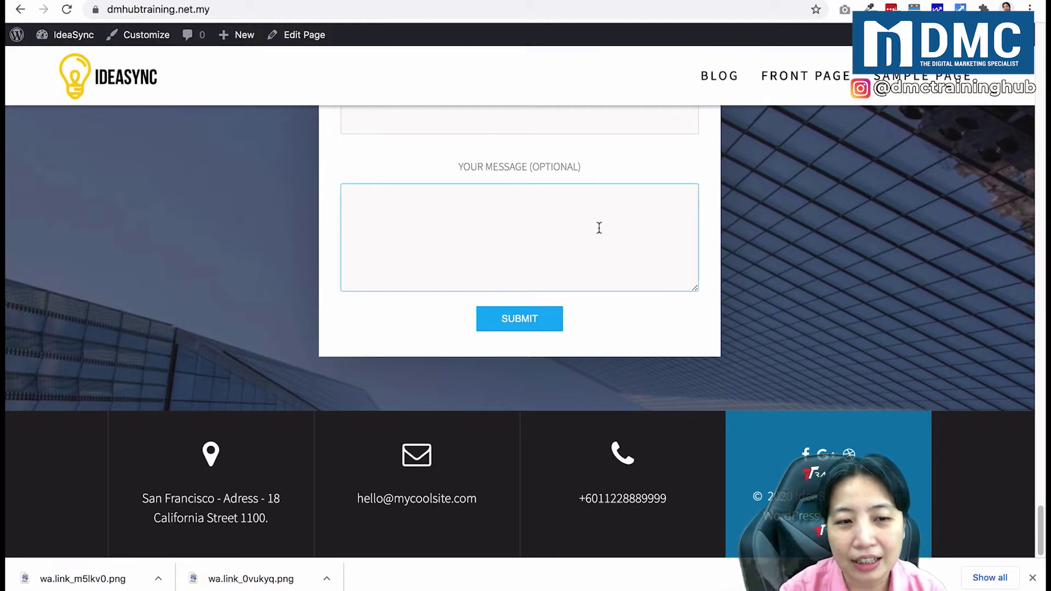
left_click(157, 43)
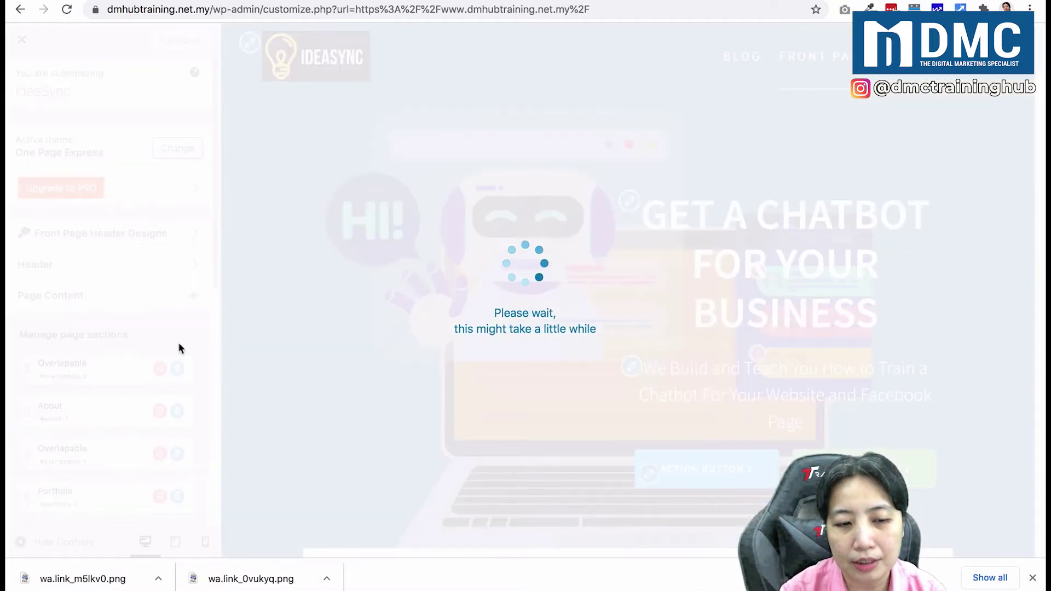
Step: Open Footer Settings in the Customizer and look through the contact boxes
scroll(148, 443, "down", 8)
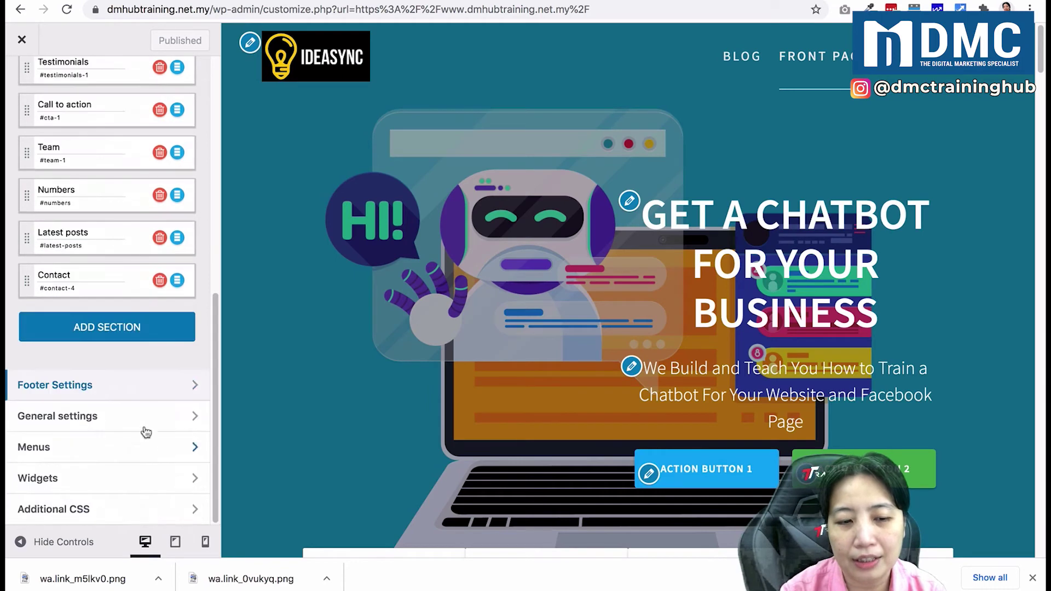
left_click(130, 385)
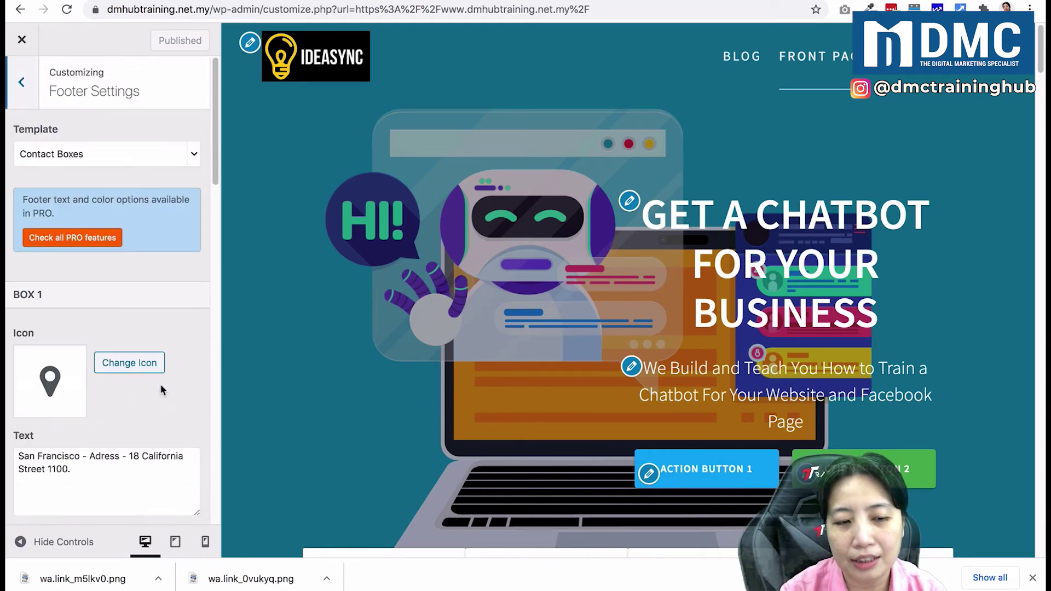
scroll(198, 417, "down", 11)
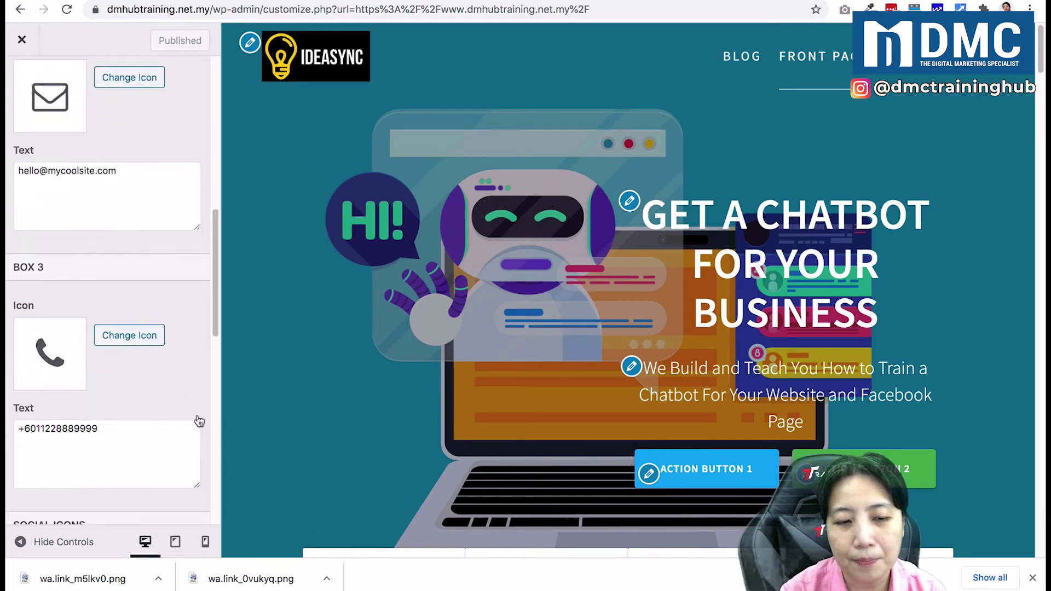
scroll(199, 421, "down", 7)
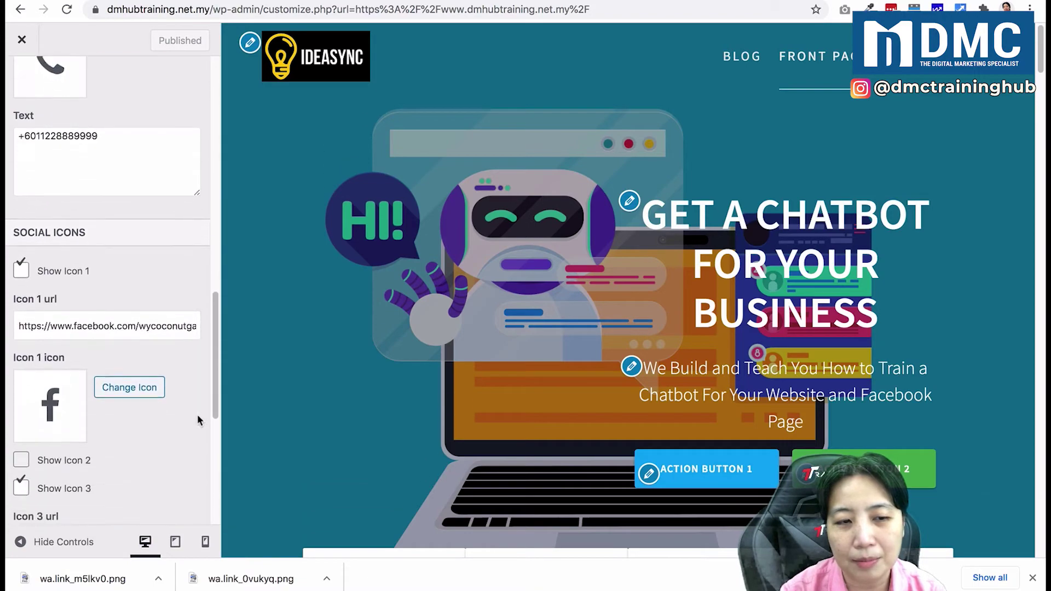
scroll(197, 415, "up", 5)
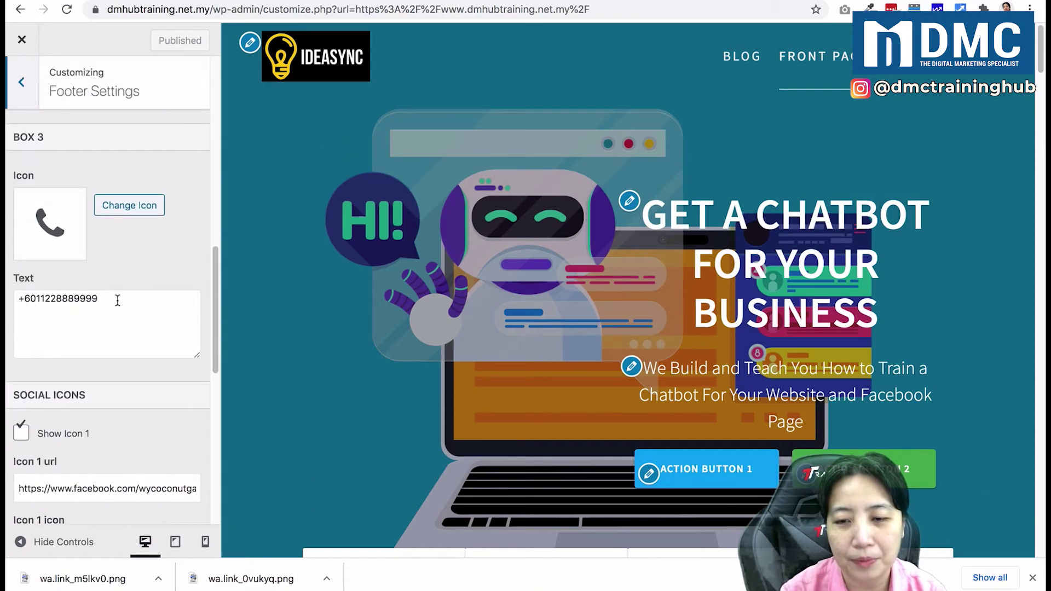
scroll(591, 309, "down", 10)
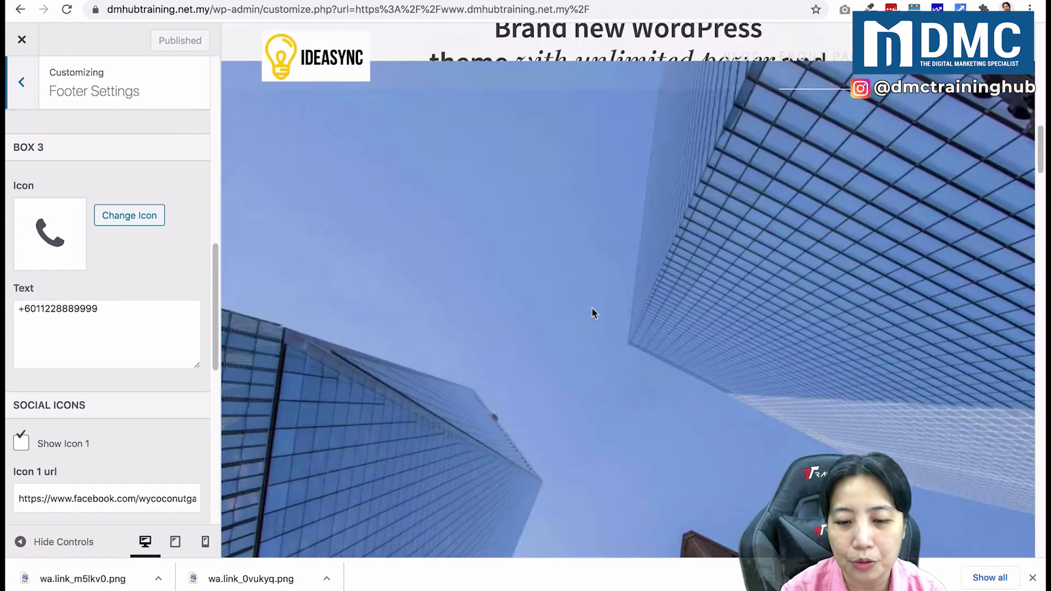
scroll(591, 314, "down", 10)
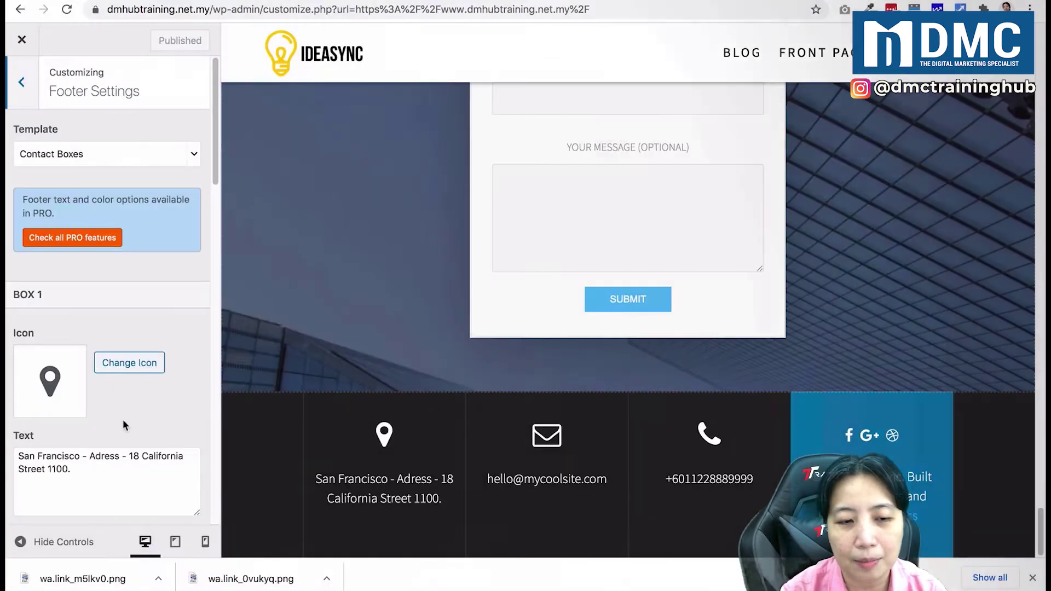
Step: Review the remaining Box 3 and Social Icons settings, then bring up the Google Slides deck
scroll(123, 420, "down", 5)
scroll(123, 420, "up", 2)
scroll(122, 419, "down", 2)
scroll(122, 421, "down", 6)
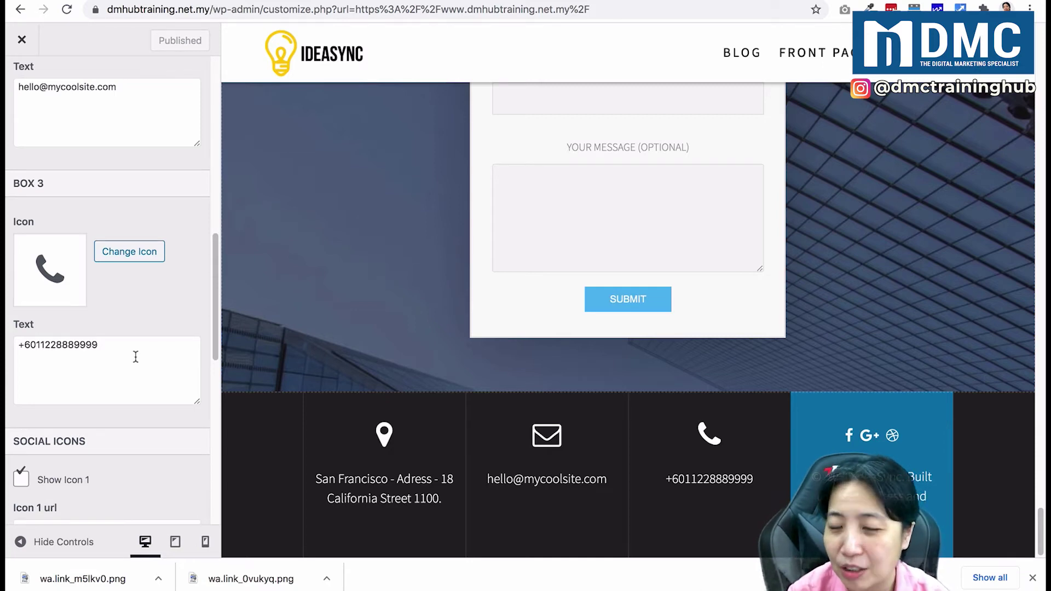
scroll(136, 357, "up", 10)
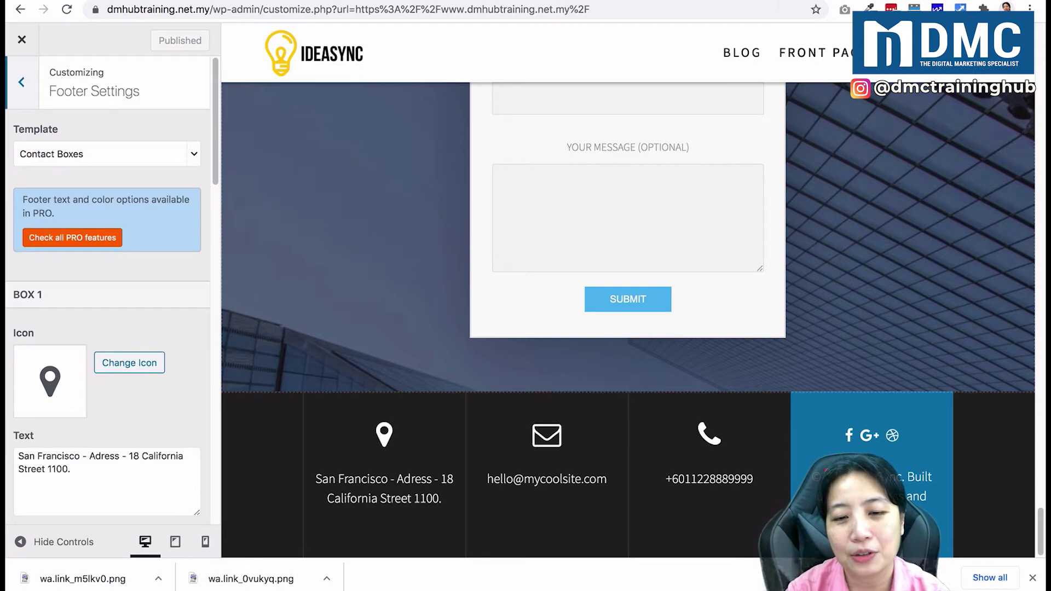
key("super+grave")
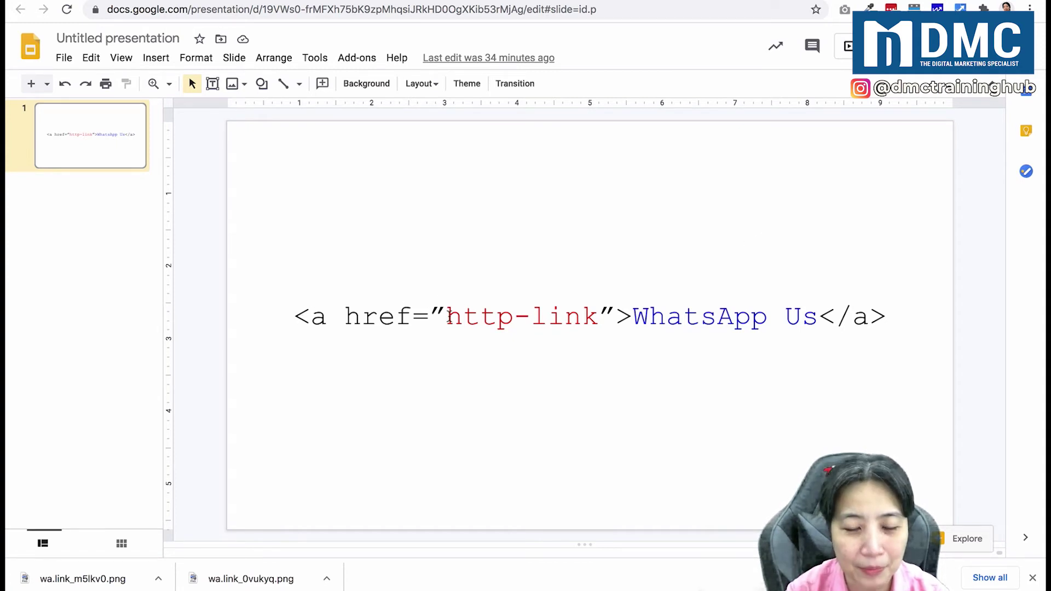
left_click_drag(449, 316, 598, 318)
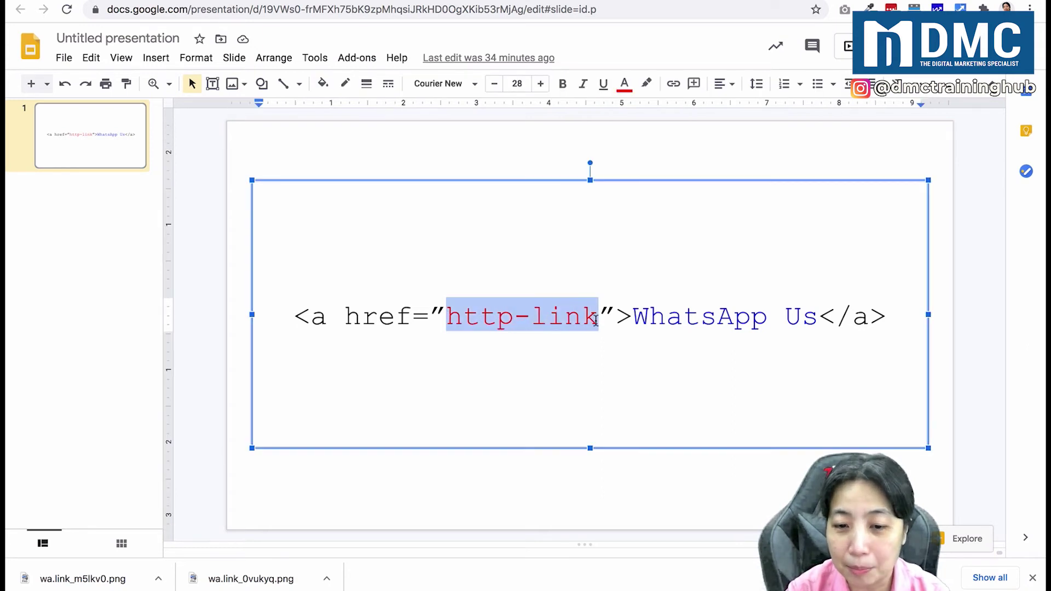
left_click(652, 316)
left_click_drag(633, 317, 814, 316)
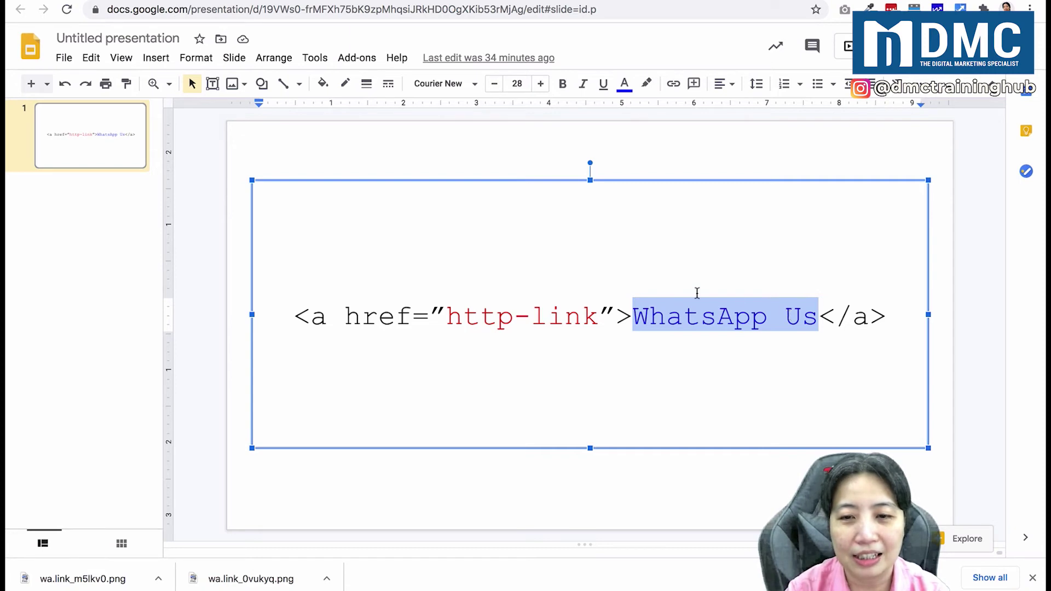
left_click(677, 321)
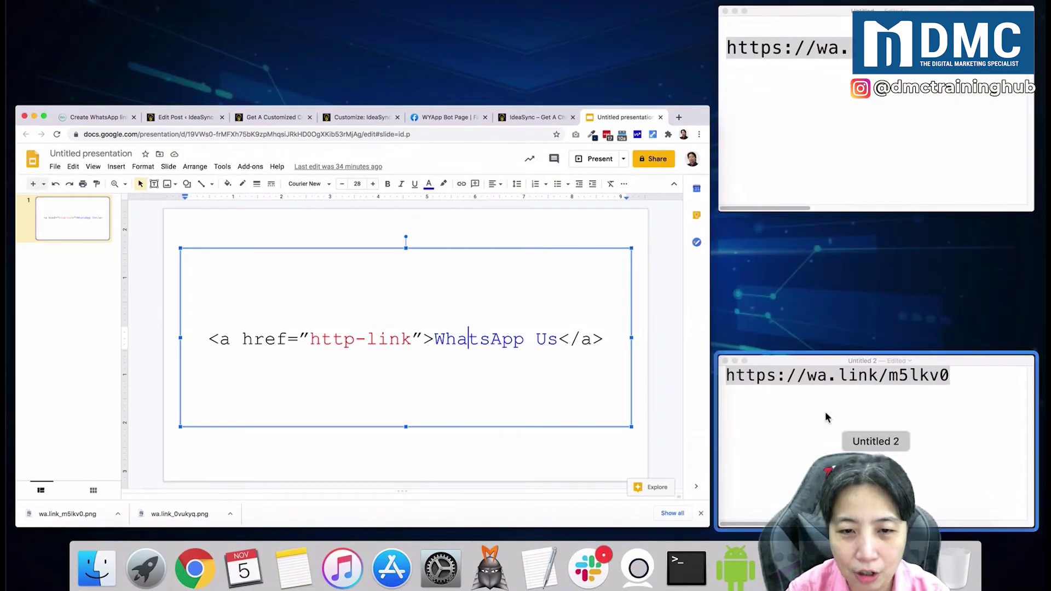
triple_click(701, 151)
key("Right")
key("alt+shift+Left")
left_click_drag(898, 127, 544, 119)
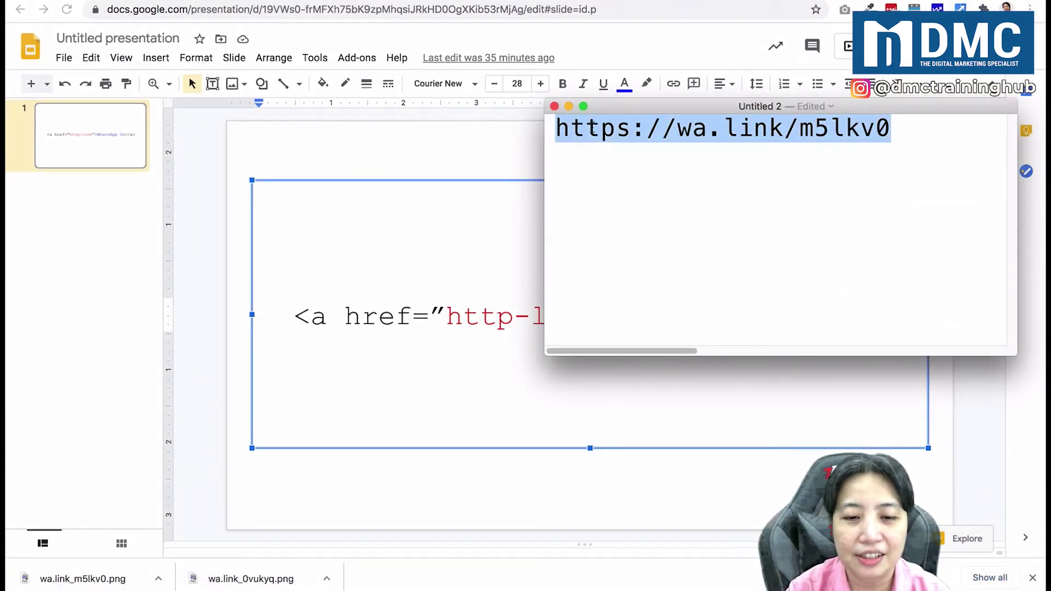
right_click(591, 125)
left_click(624, 205)
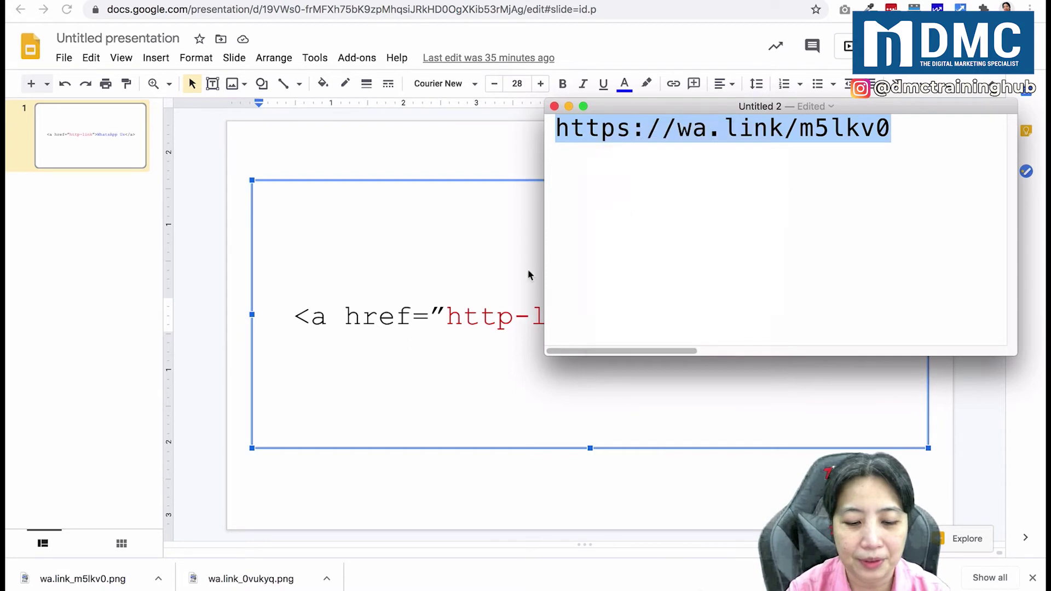
left_click(480, 316)
left_click_drag(447, 316, 602, 324)
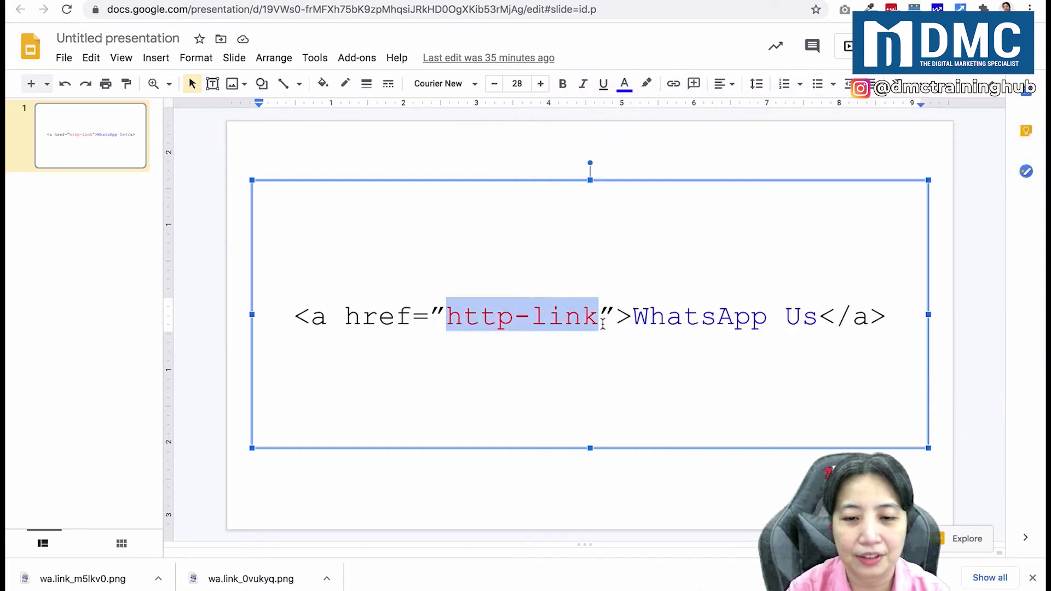
key("super+v")
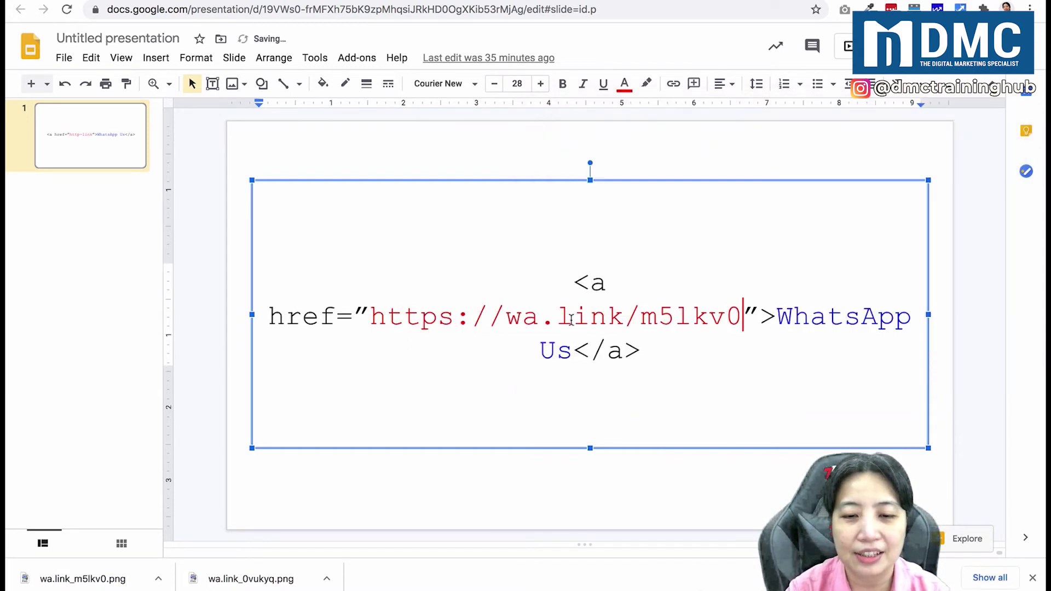
left_click(641, 291)
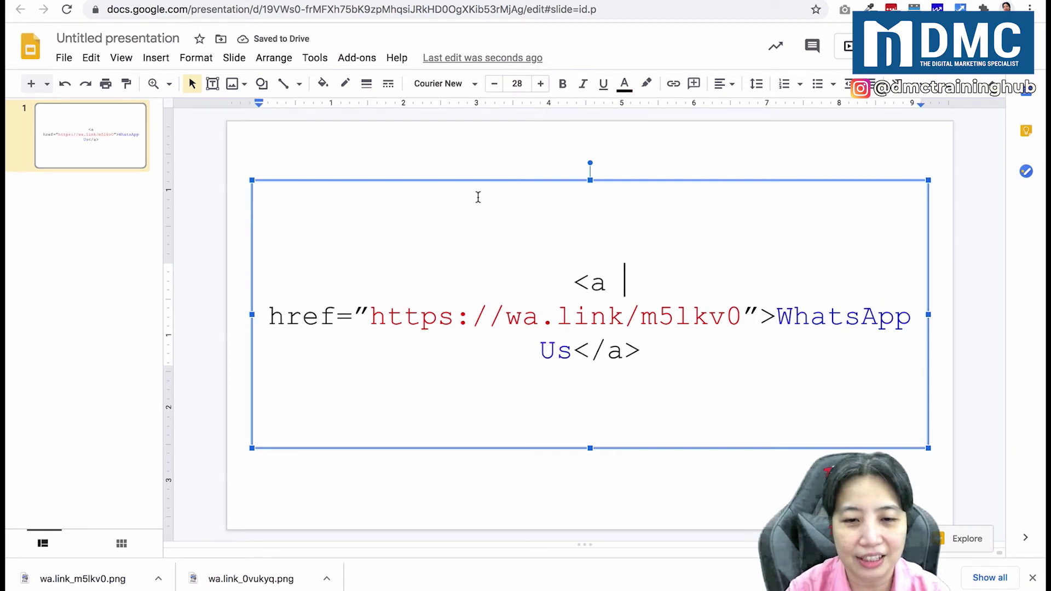
Step: Shrink the link code's font size until it fits on one line
left_click(494, 84)
left_click(495, 84)
left_click(494, 84)
left_click(492, 241)
key("ctrl+a")
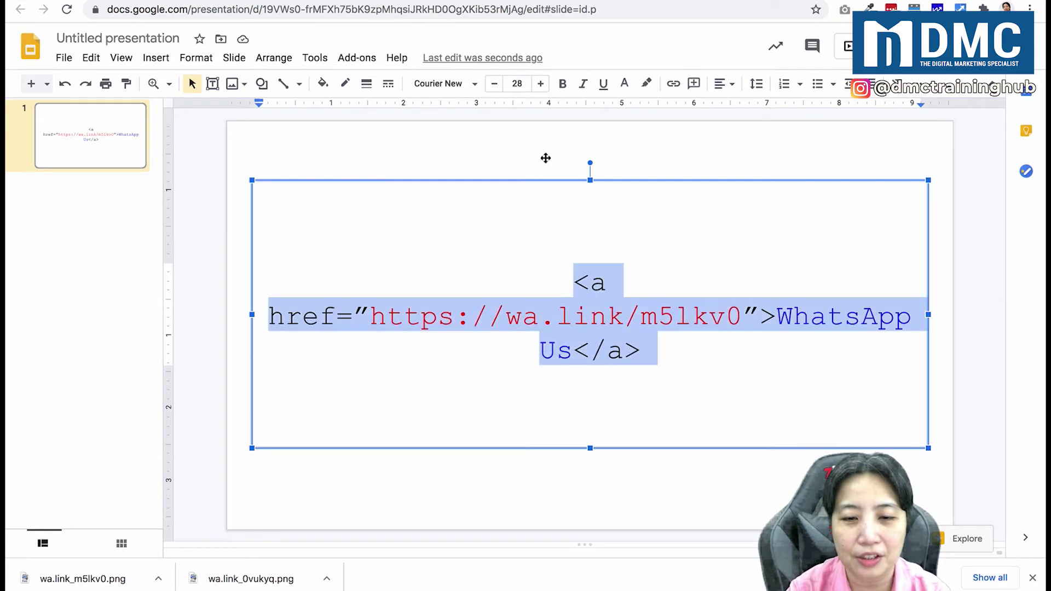
left_click(494, 84)
left_click(494, 83)
left_click(495, 84)
left_click(494, 84)
left_click(494, 83)
left_click(494, 83)
left_click(495, 83)
left_click(524, 391)
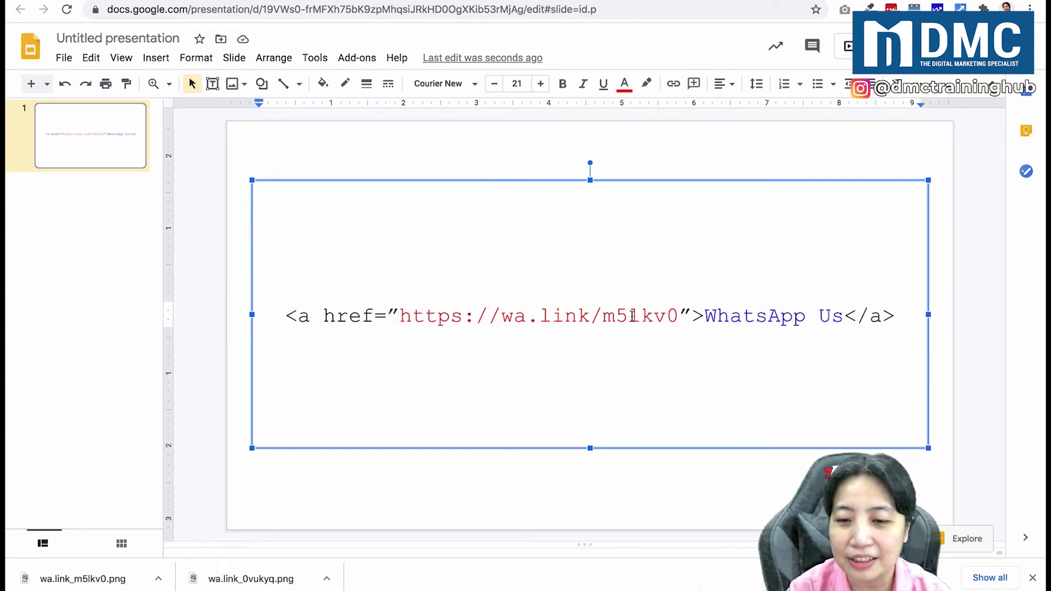
Step: Change the anchor text 'WhatsApp Us' to 'Order A Mug From Us'
left_click(753, 316)
left_click_drag(705, 316, 844, 313)
left_click(794, 316)
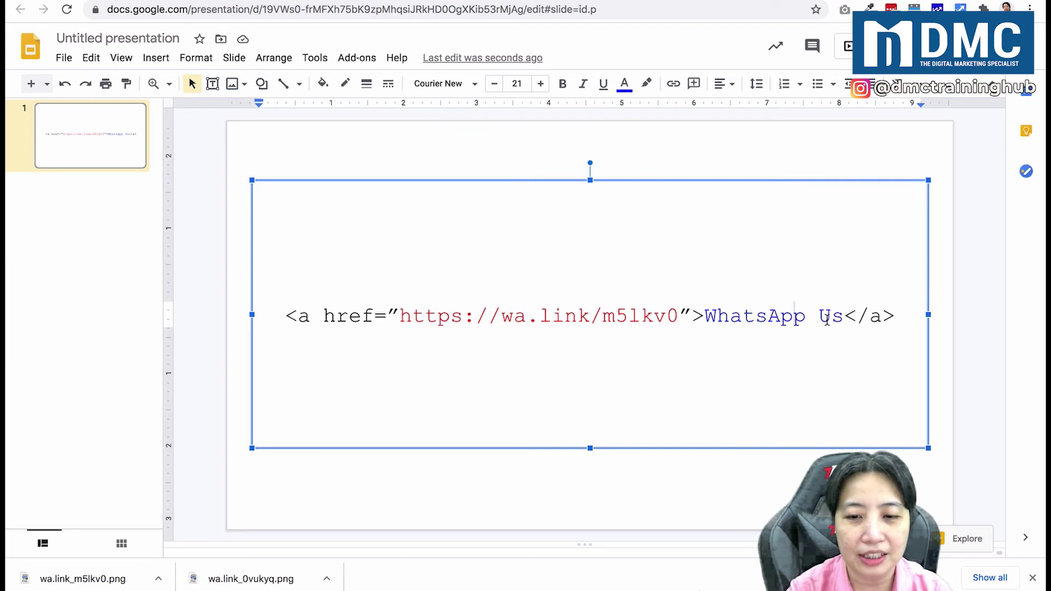
double_click(788, 315)
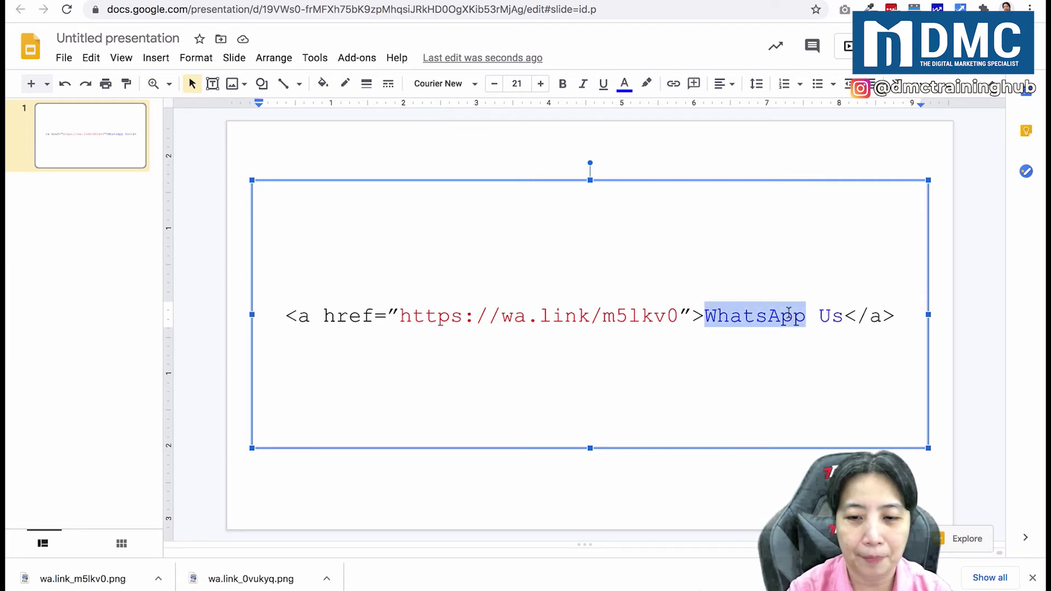
type("Order A M")
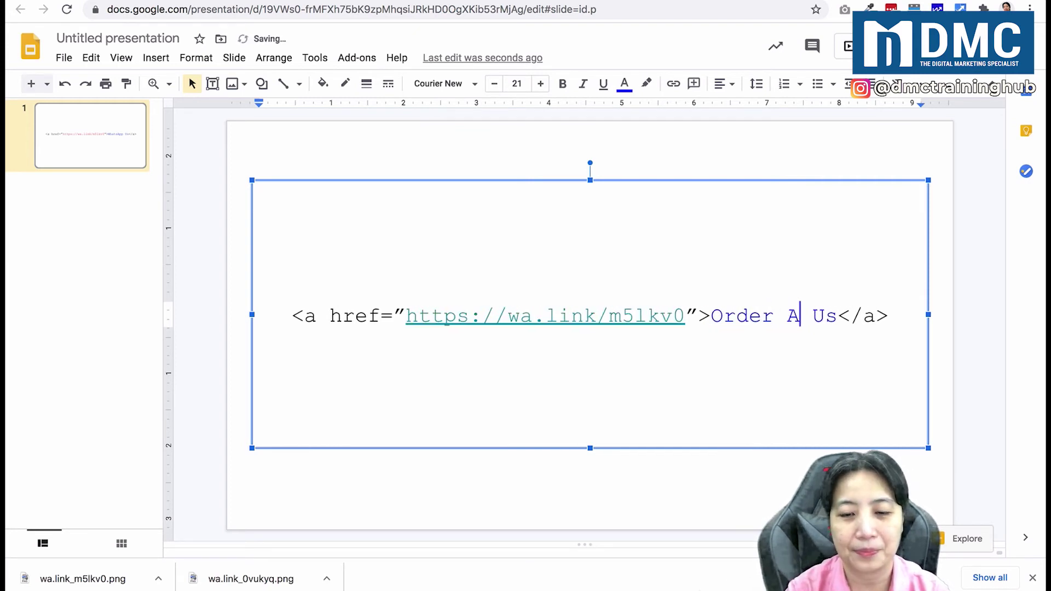
type("ug")
key("BackSpace")
key("BackSpace")
key("BackSpace")
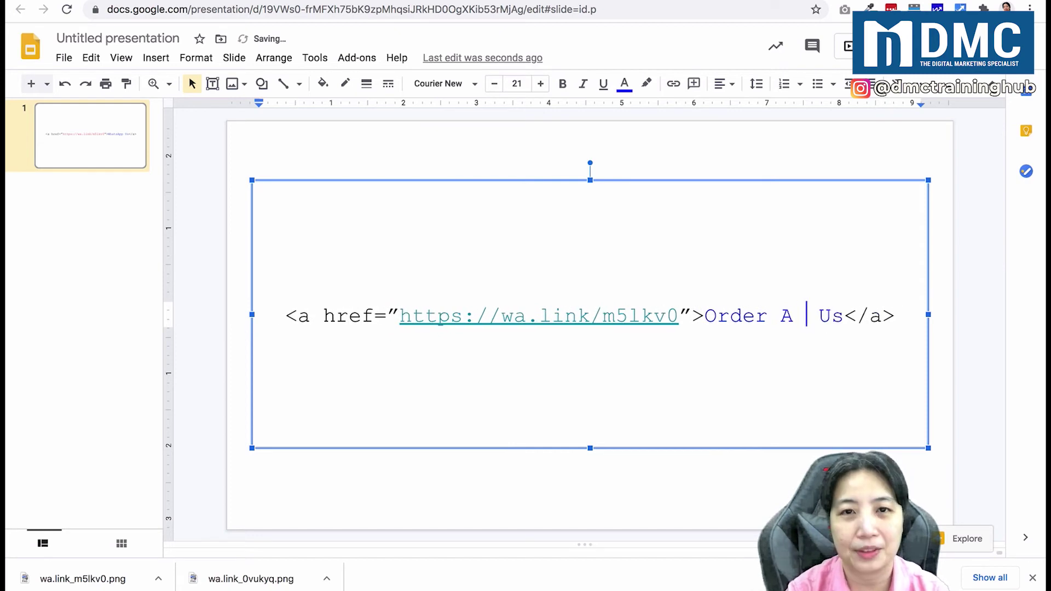
type("Mug From")
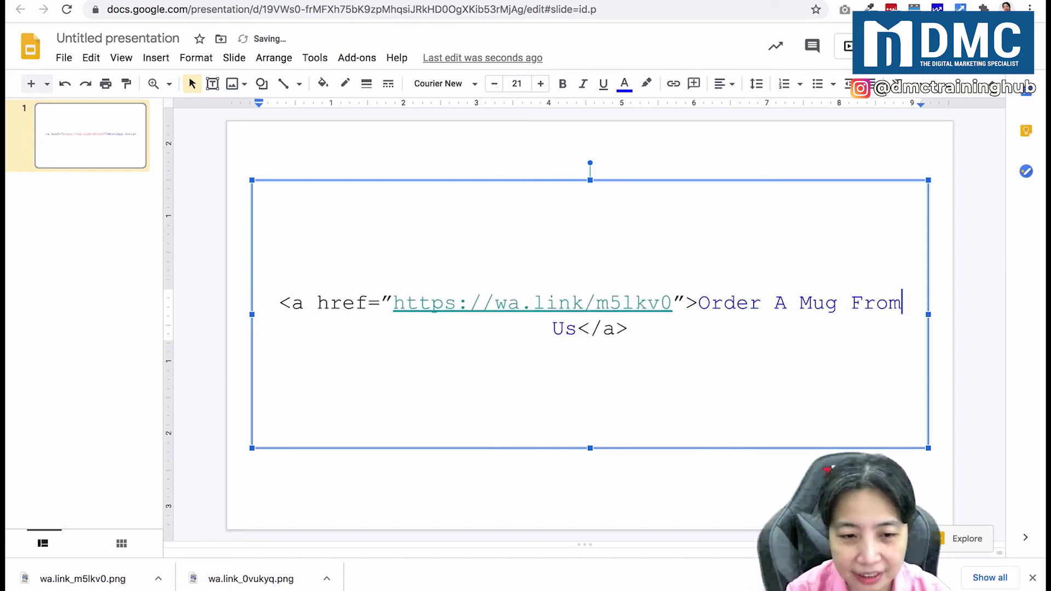
Step: Select the whole <a> tag and return to the WordPress Customizer
left_click(630, 331)
left_click_drag(629, 332, 281, 298)
key("super+c")
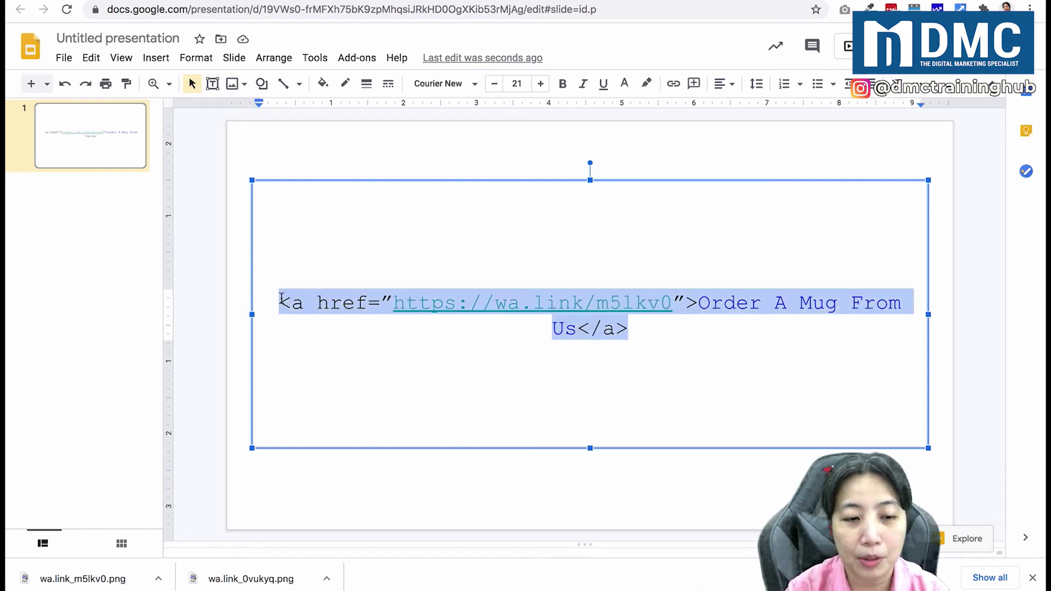
key("ctrl+Tab")
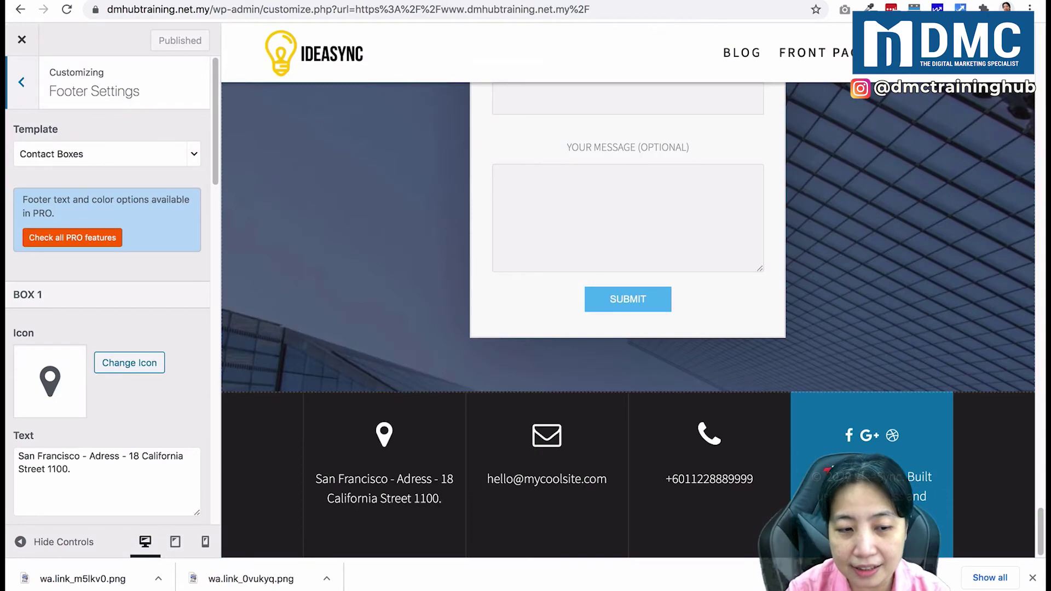
Step: Replace Box 3's phone number with the pasted wa.link 'Order A Mug From Us' link code
scroll(128, 465, "down", 10)
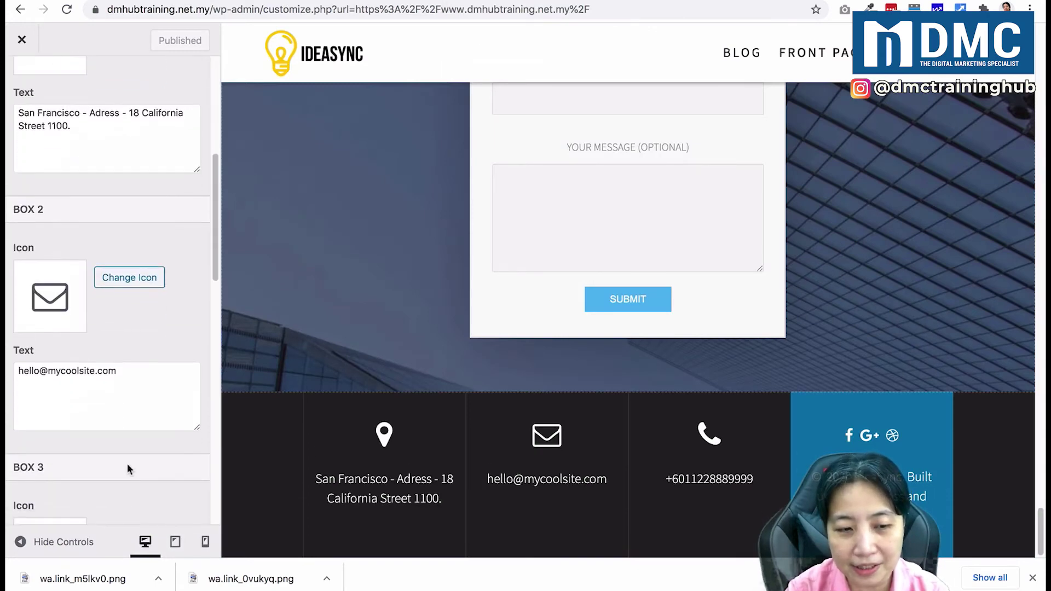
scroll(127, 463, "down", 1)
left_click_drag(103, 375, 15, 377)
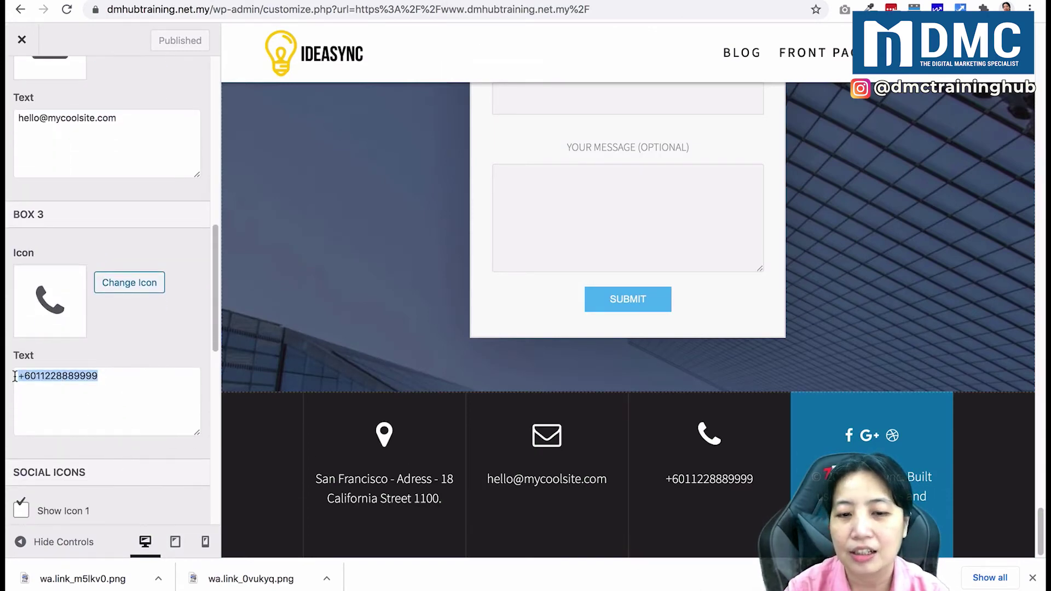
right_click(44, 371)
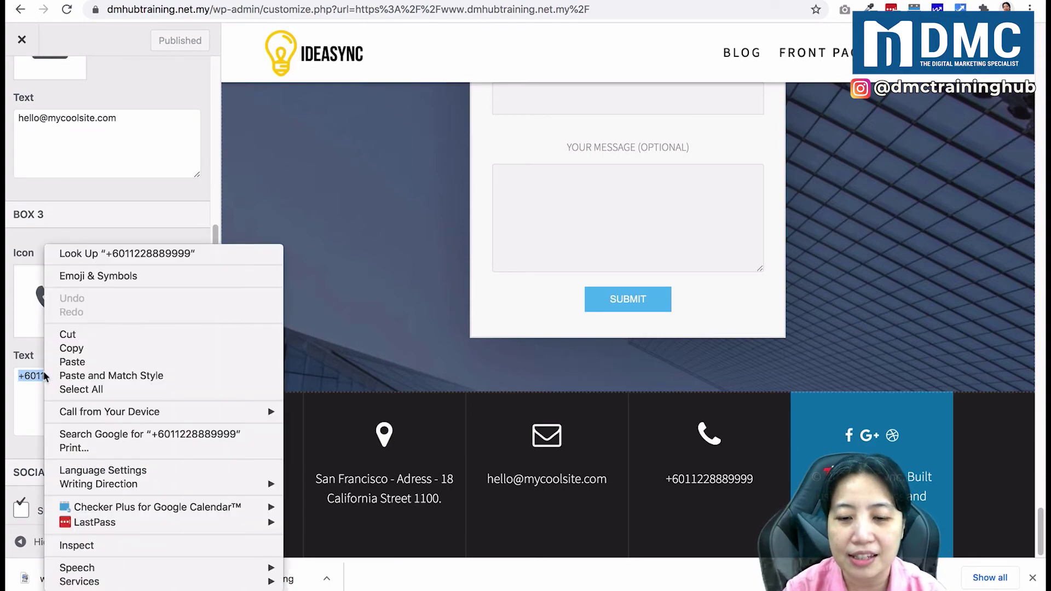
left_click(92, 356)
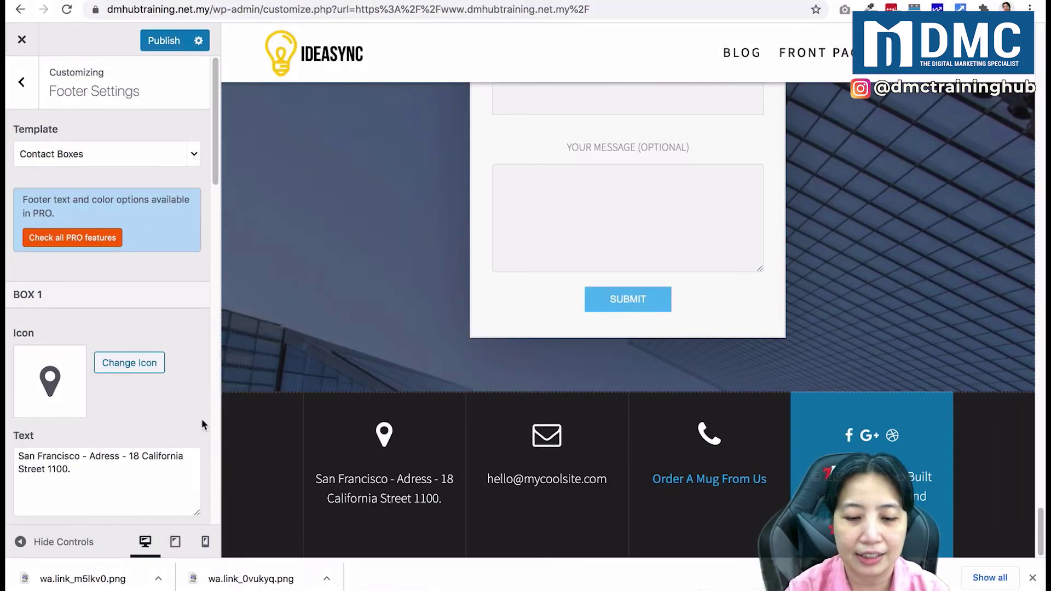
scroll(199, 415, "down", 2)
scroll(199, 415, "up", 2)
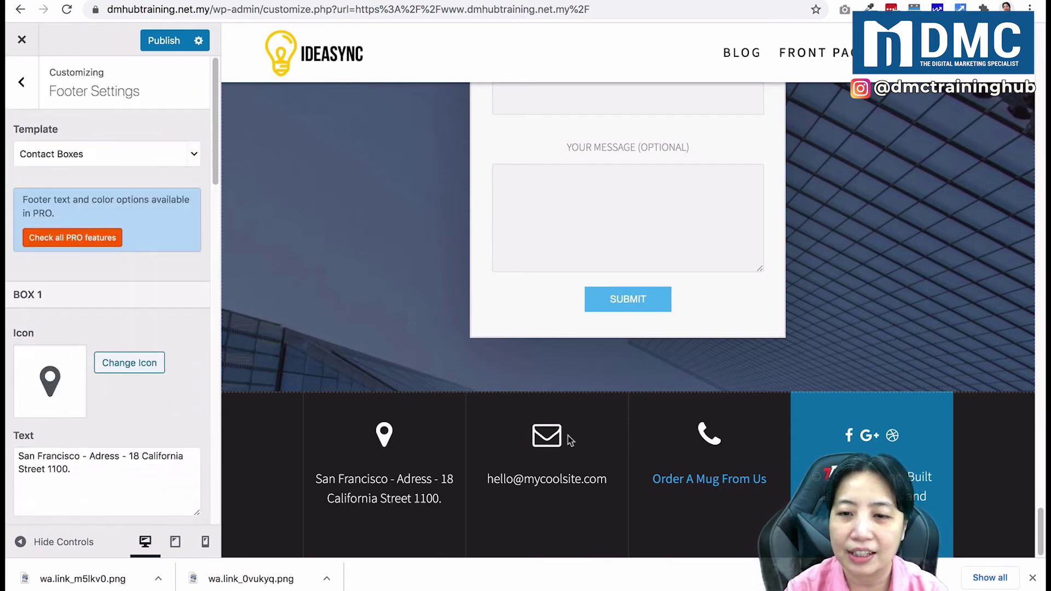
scroll(200, 415, "down", 10)
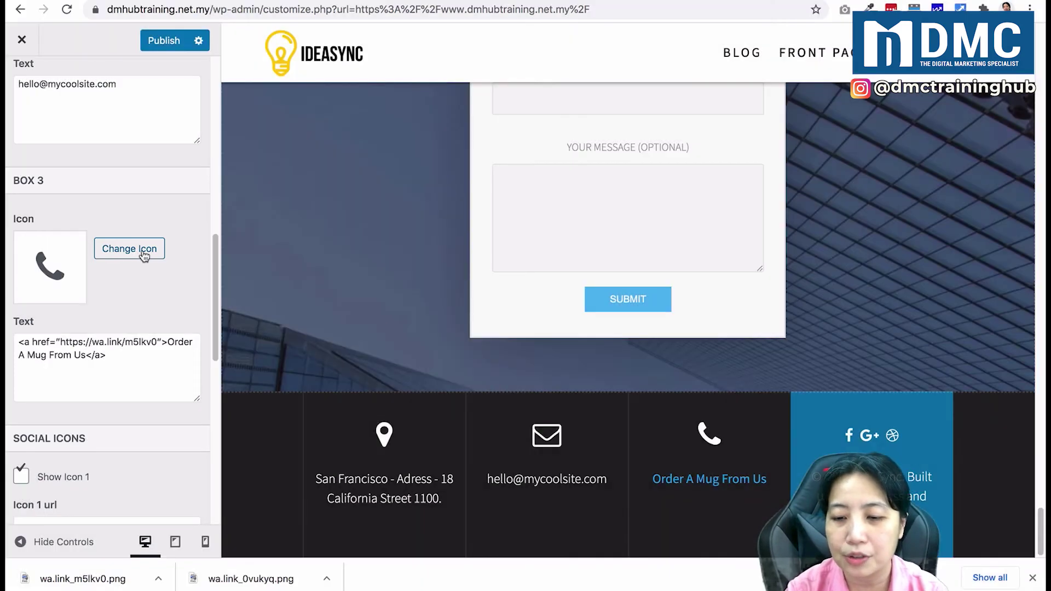
Step: Give Box 3 the whatsapp icon and publish the footer changes
left_click(129, 248)
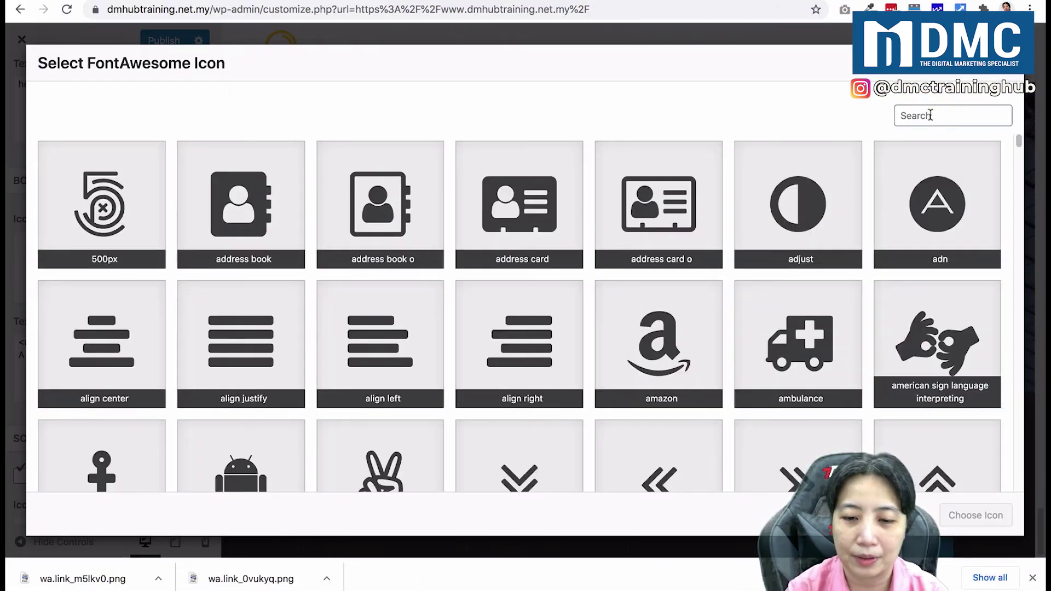
left_click(931, 115)
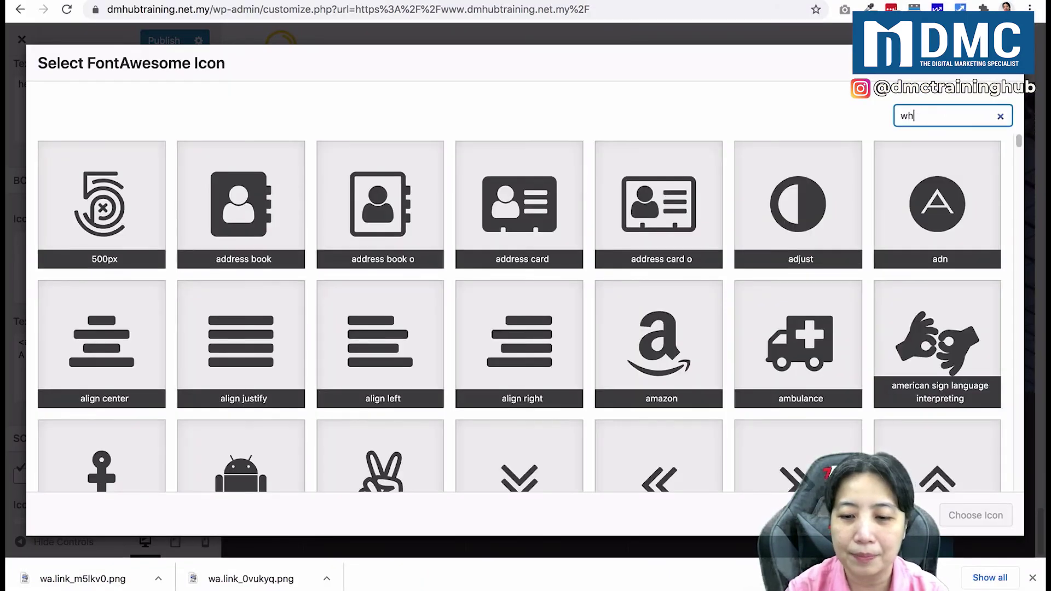
type("whatsapp")
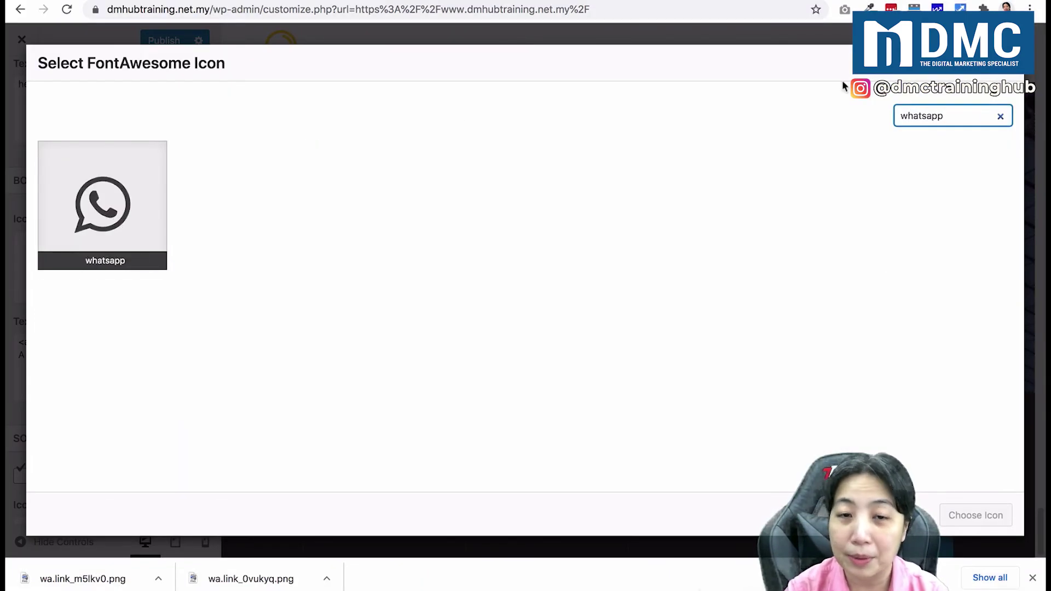
left_click(154, 202)
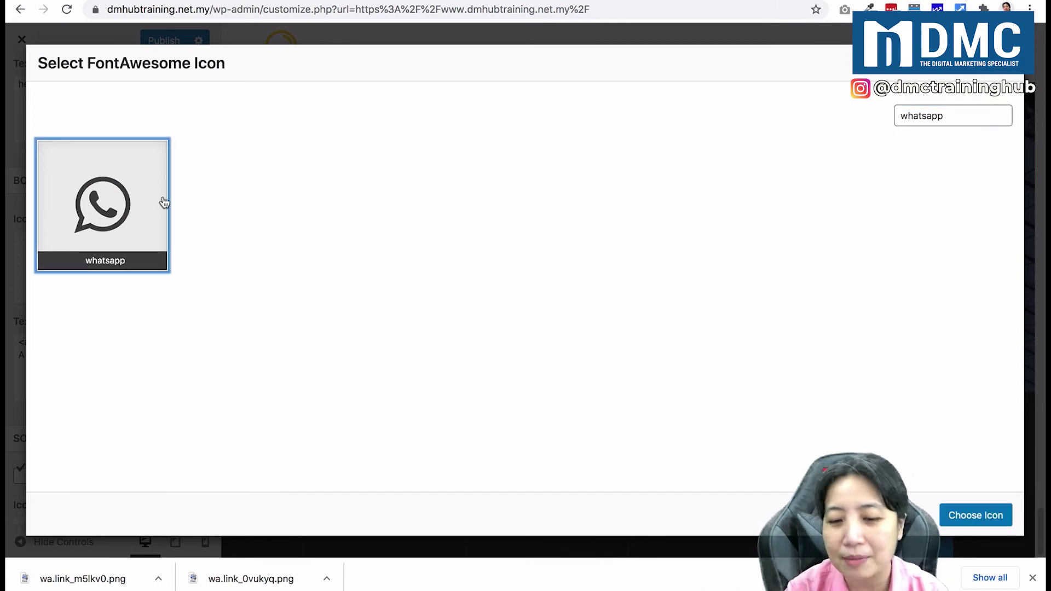
left_click(975, 517)
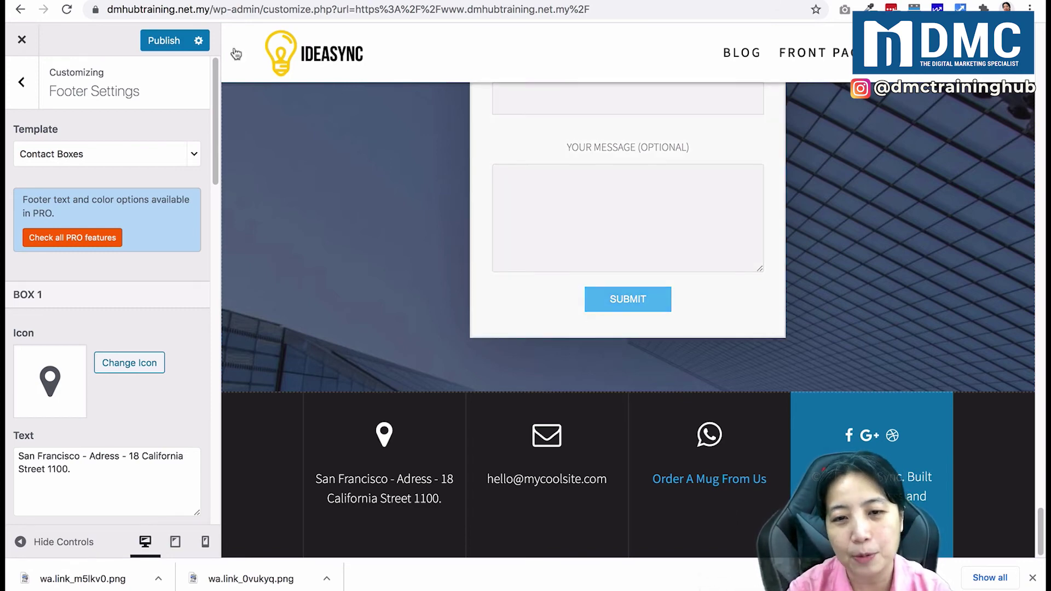
left_click(165, 41)
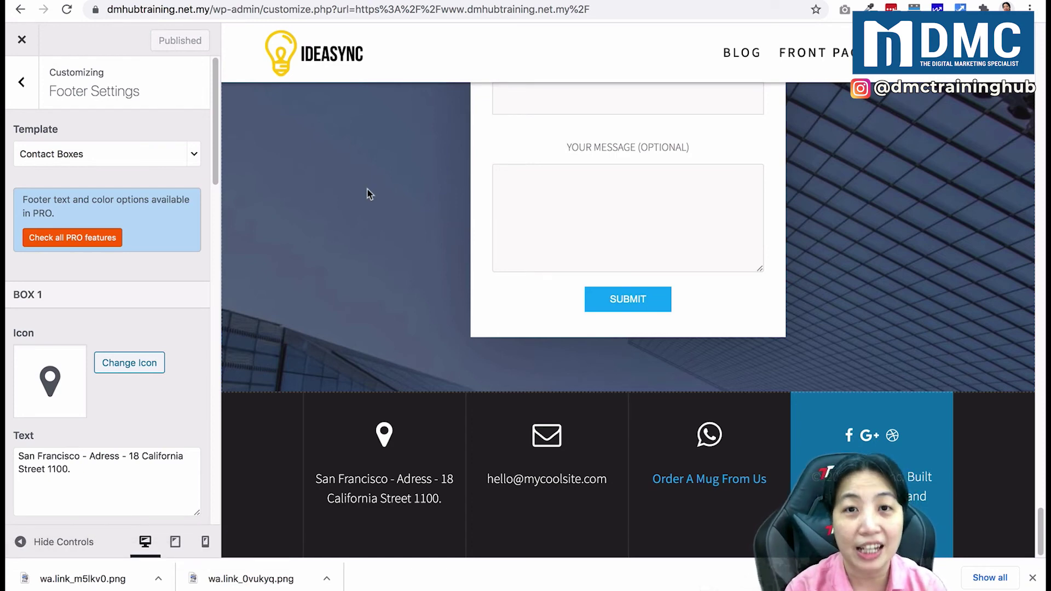
key("ctrl+Tab")
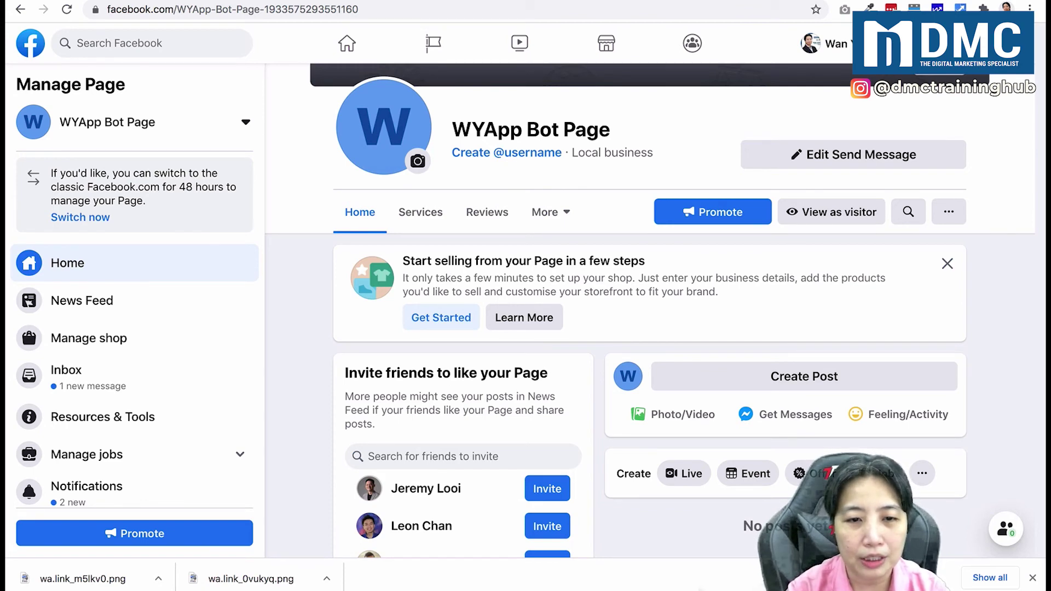
Step: Start a new page post and attach the custom coffee mug photo
left_click(793, 377)
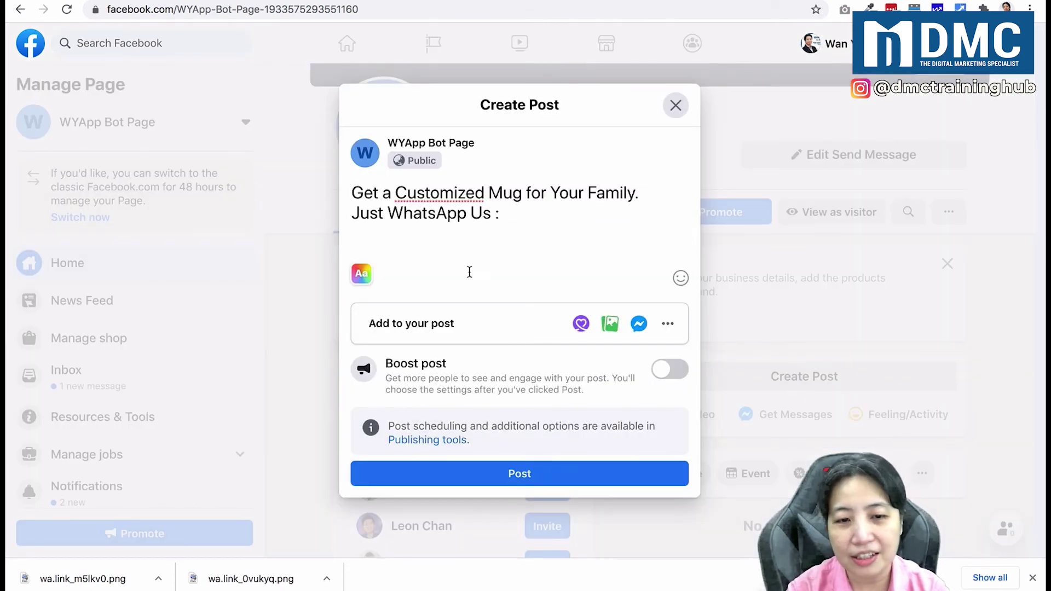
left_click(610, 323)
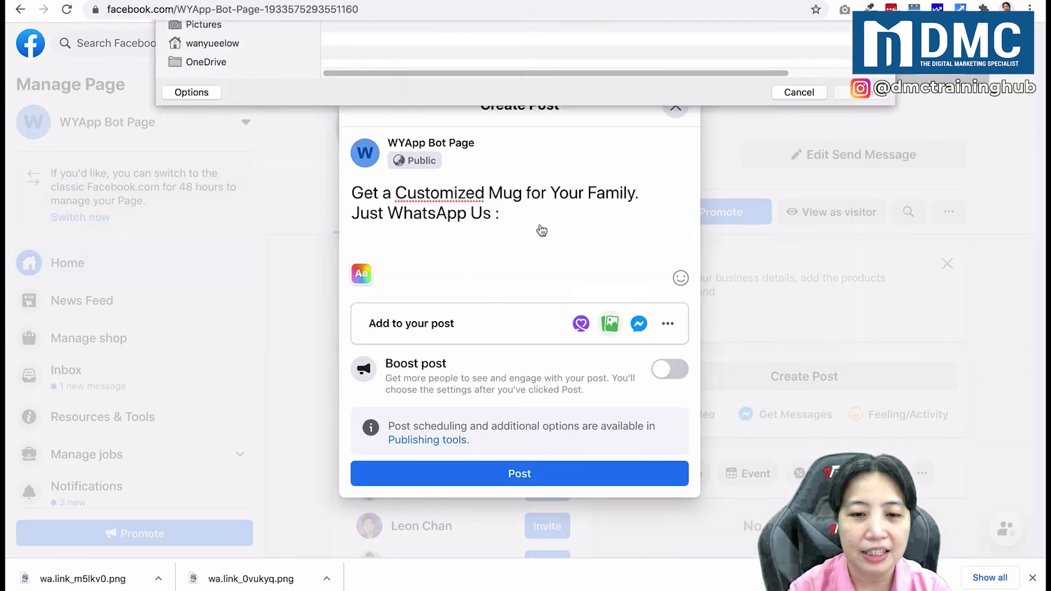
double_click(416, 115)
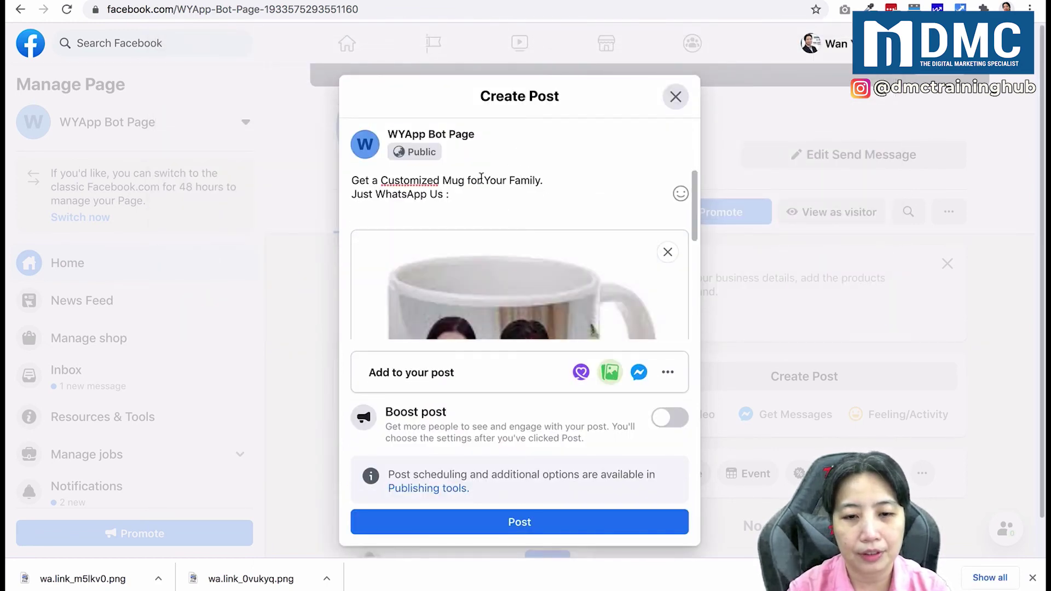
Step: Add the line 'First Purchase 50% Off.' after the post's first sentence
left_click(553, 182)
key("Return")
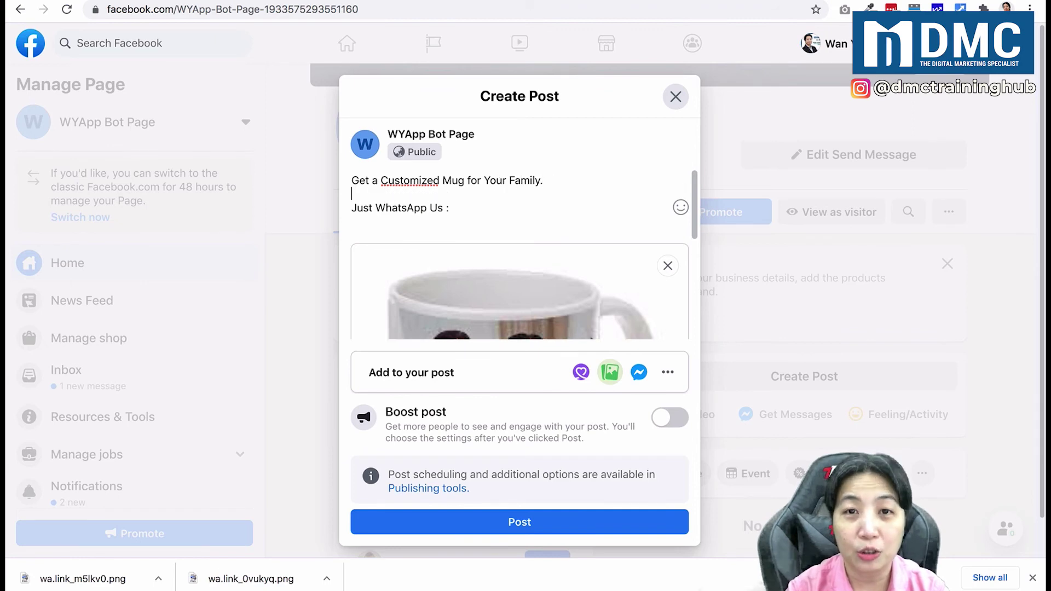
type("First Purchase 50% Off.")
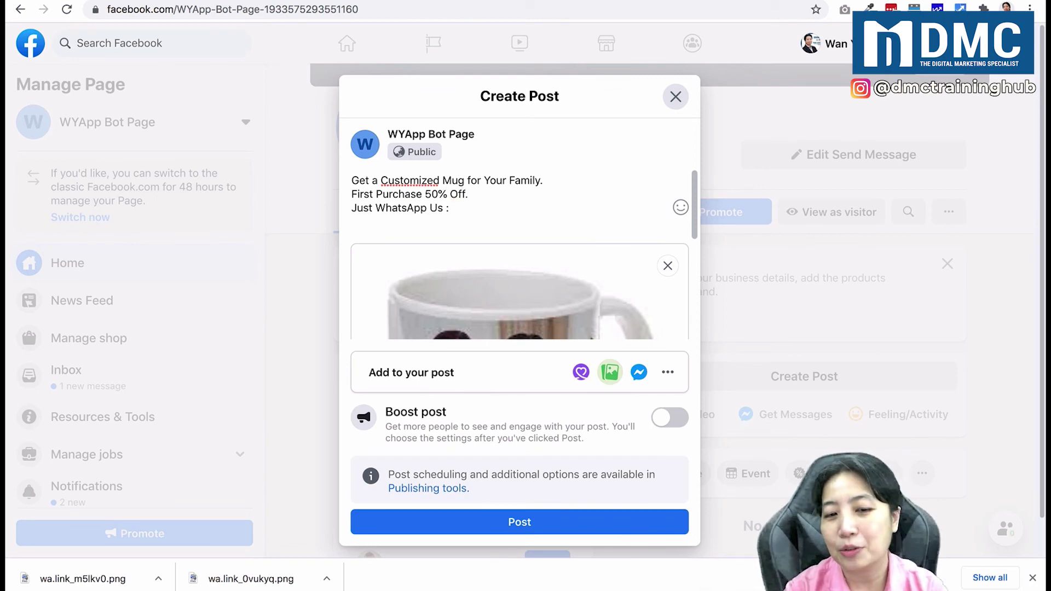
key("Return")
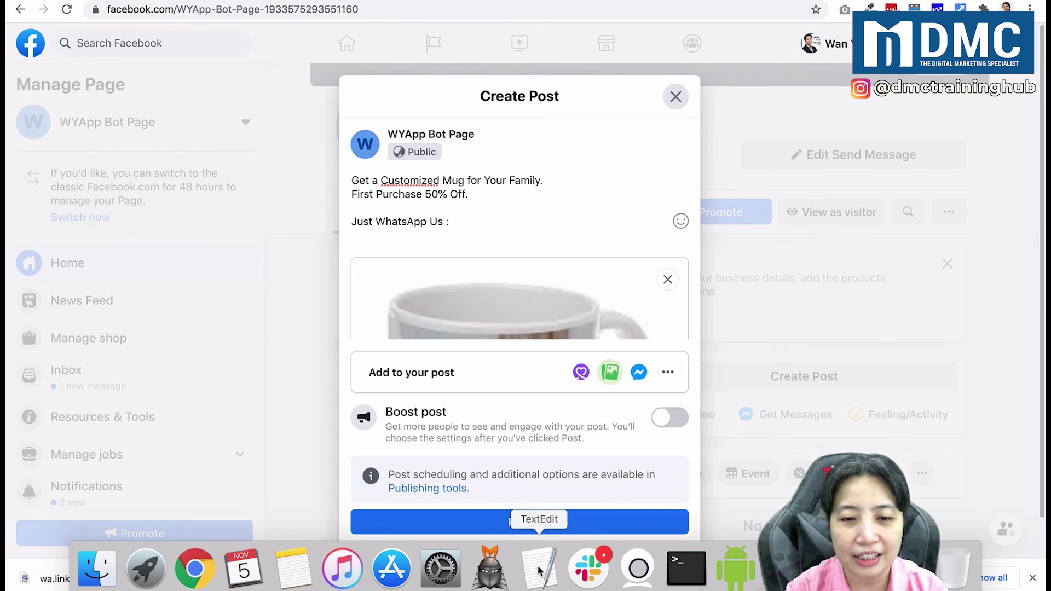
left_click(539, 572)
left_click(906, 134)
left_click_drag(904, 135, 550, 121)
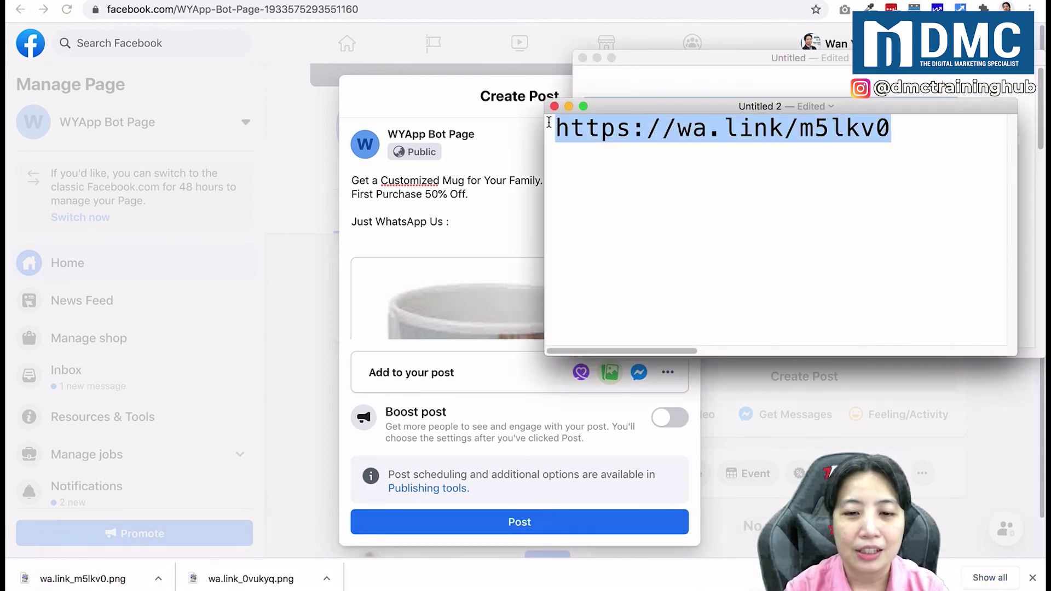
right_click(675, 137)
left_click(704, 210)
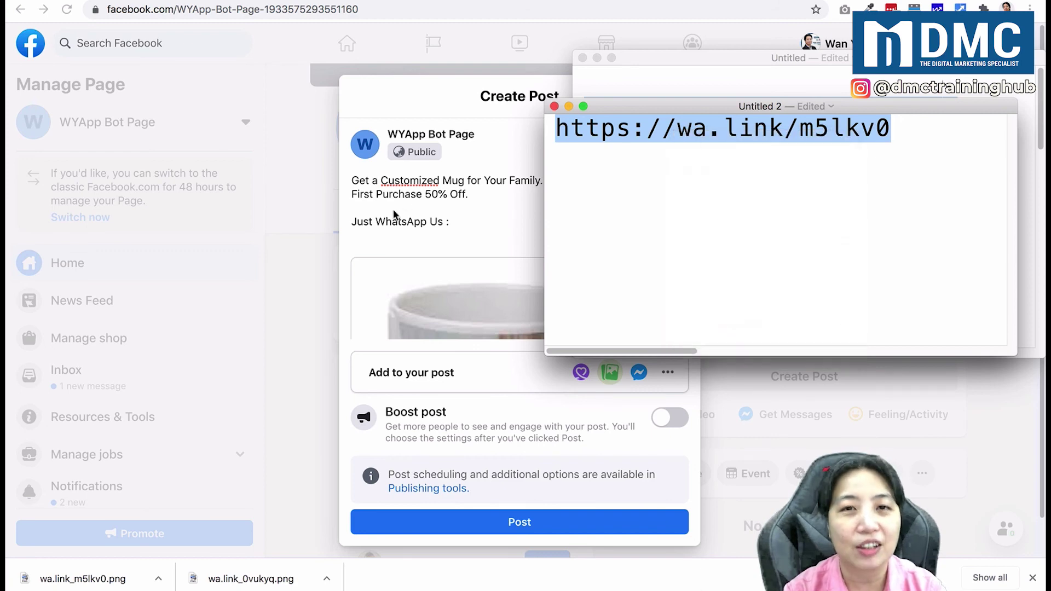
Step: Paste the link at the end of the 'Just WhatsApp Us :' line
left_click(448, 224)
right_click(464, 220)
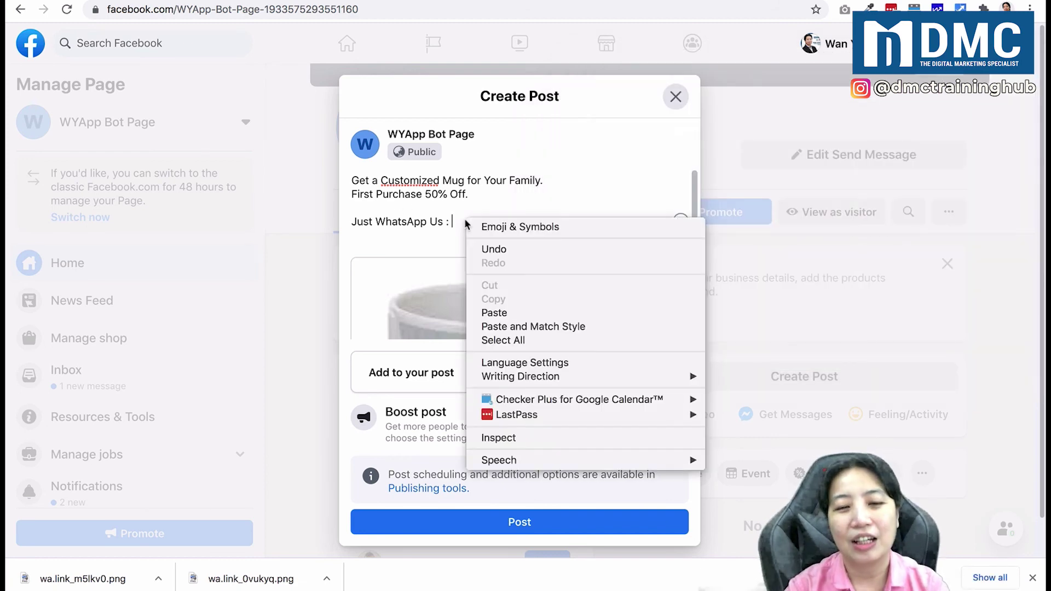
left_click(499, 309)
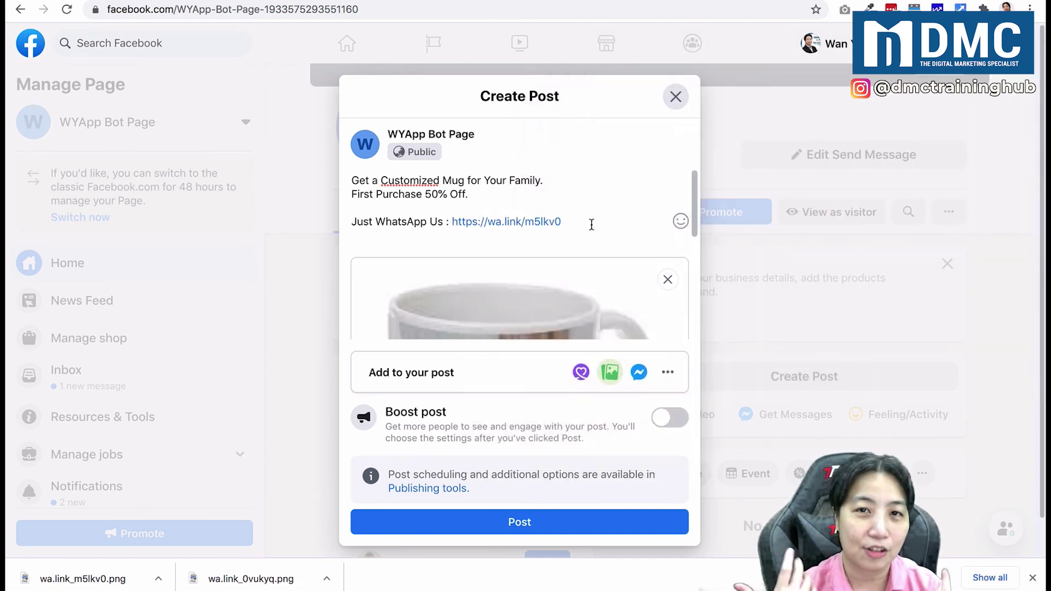